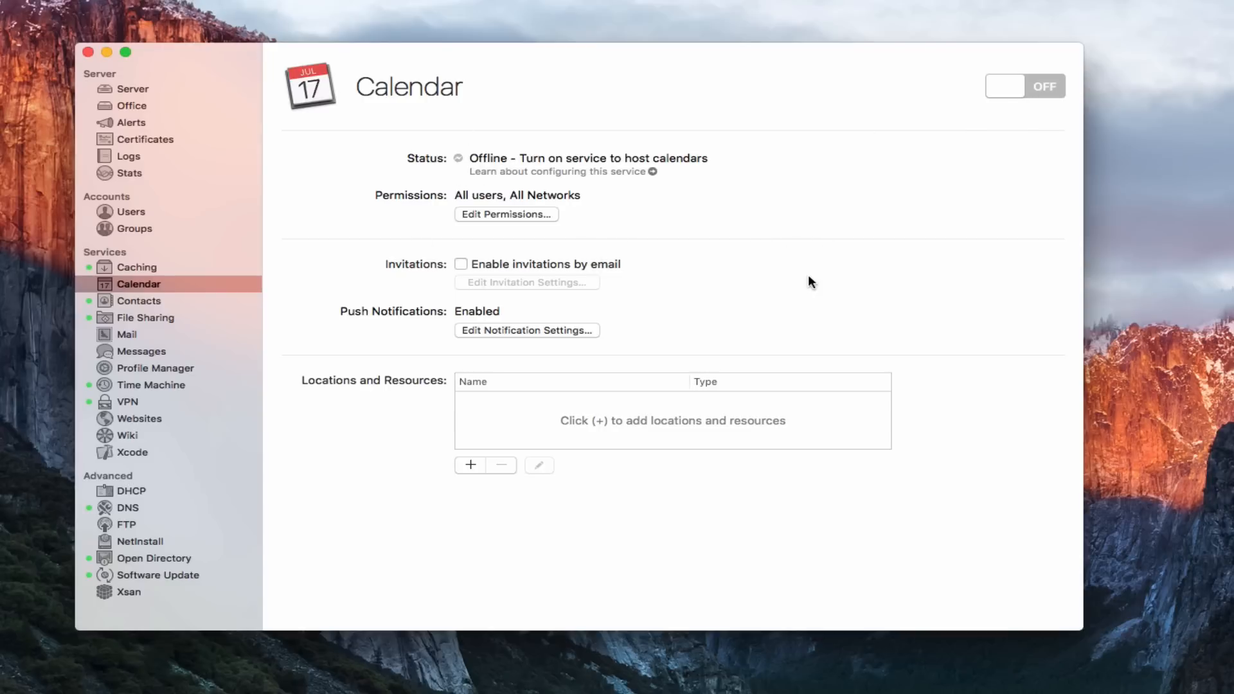
pyautogui.click(496, 214)
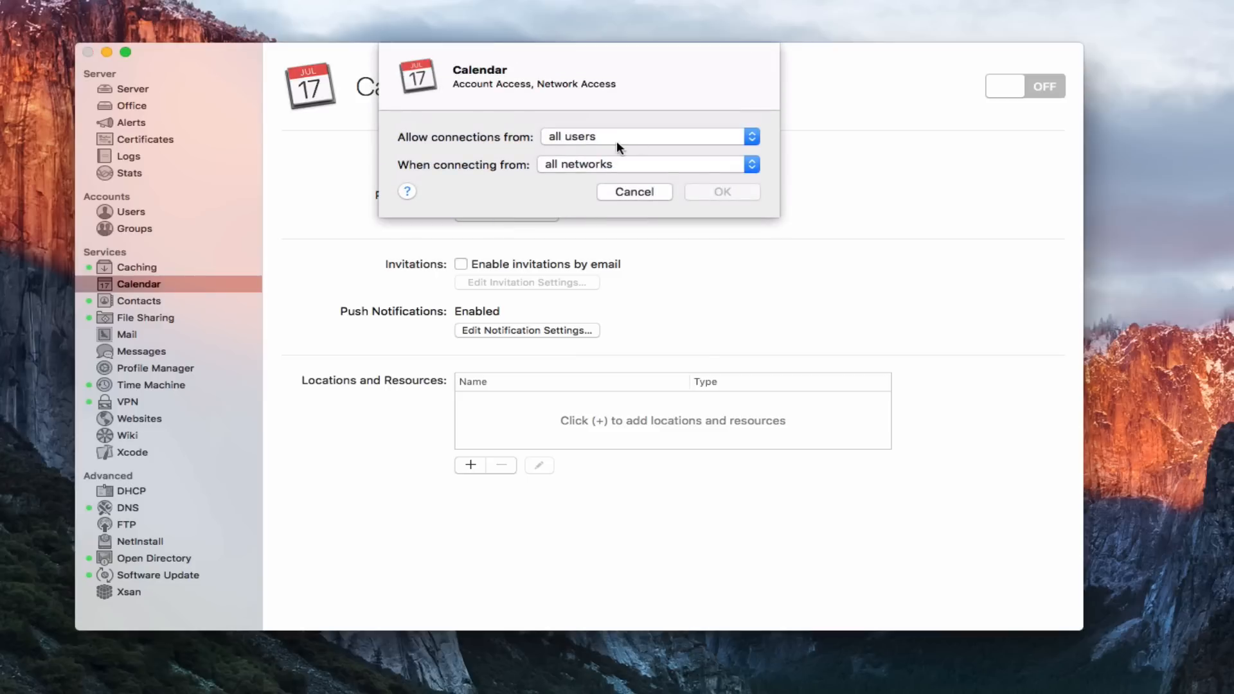
pyautogui.click(754, 137)
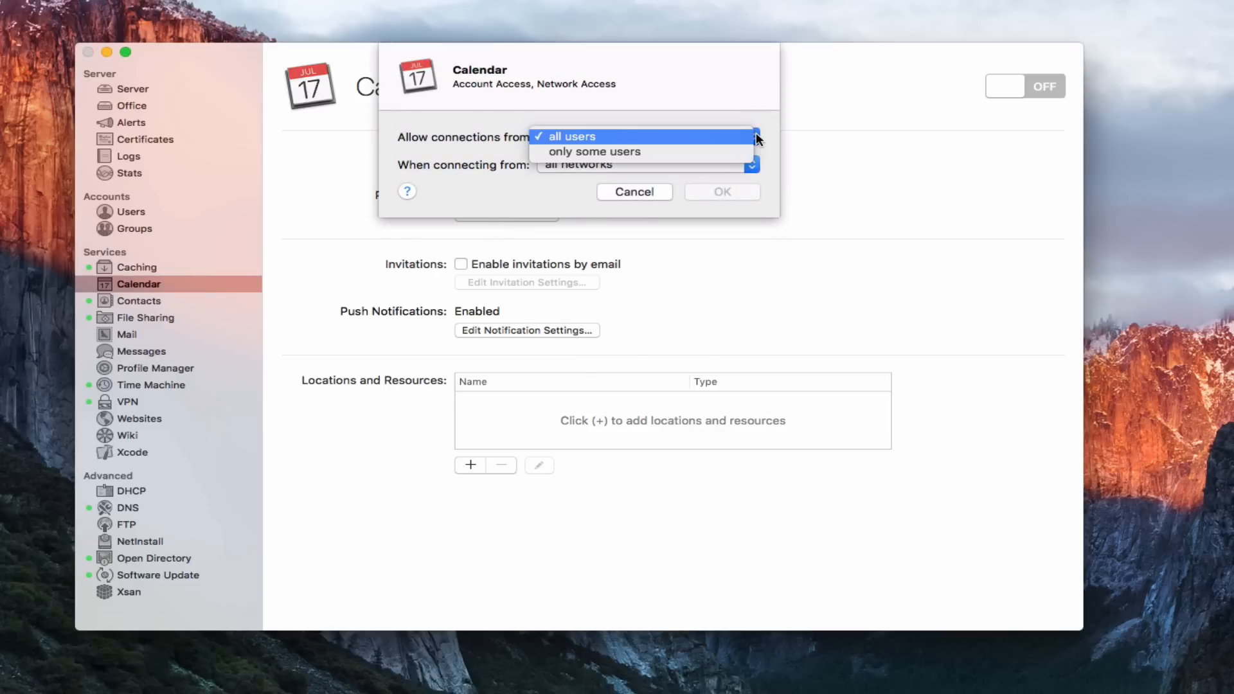
pyautogui.click(759, 102)
pyautogui.click(752, 166)
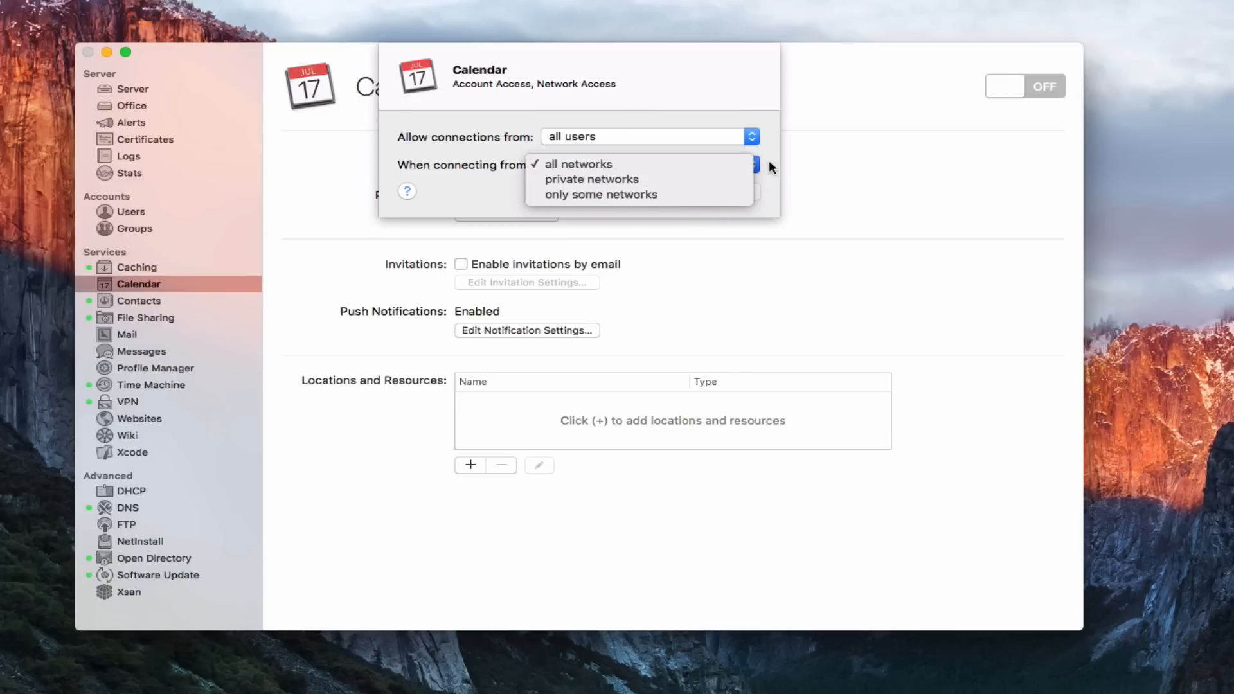
pyautogui.click(768, 162)
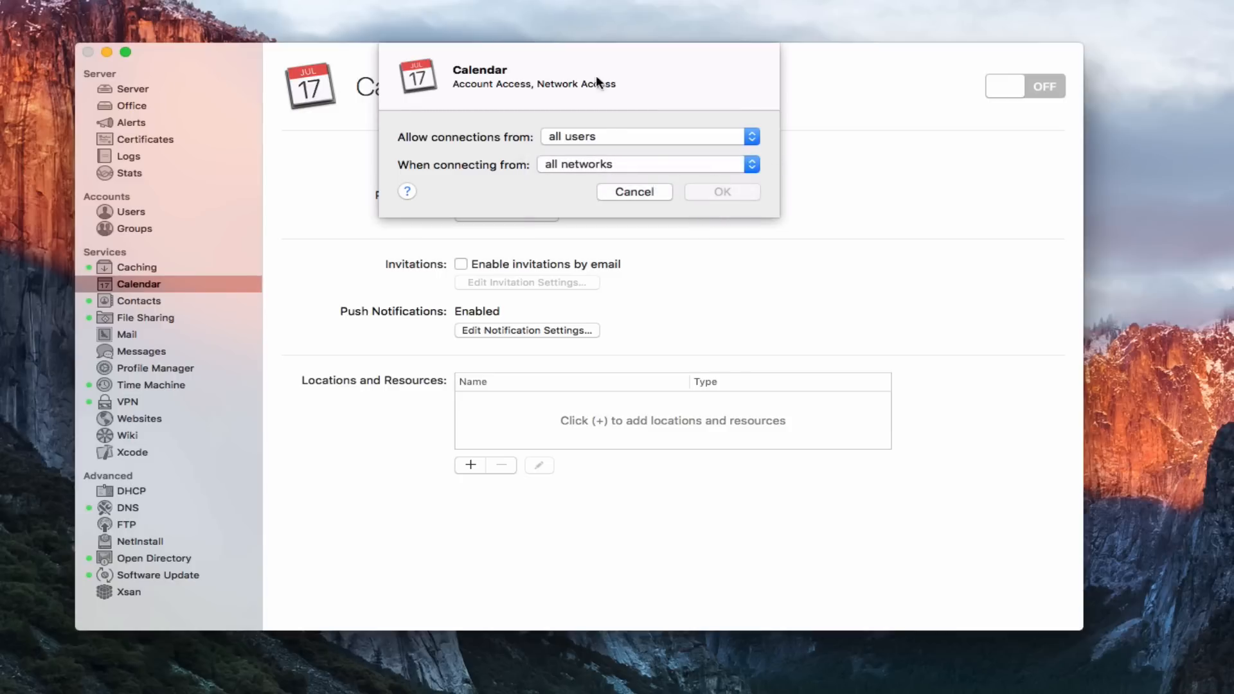
pyautogui.click(623, 192)
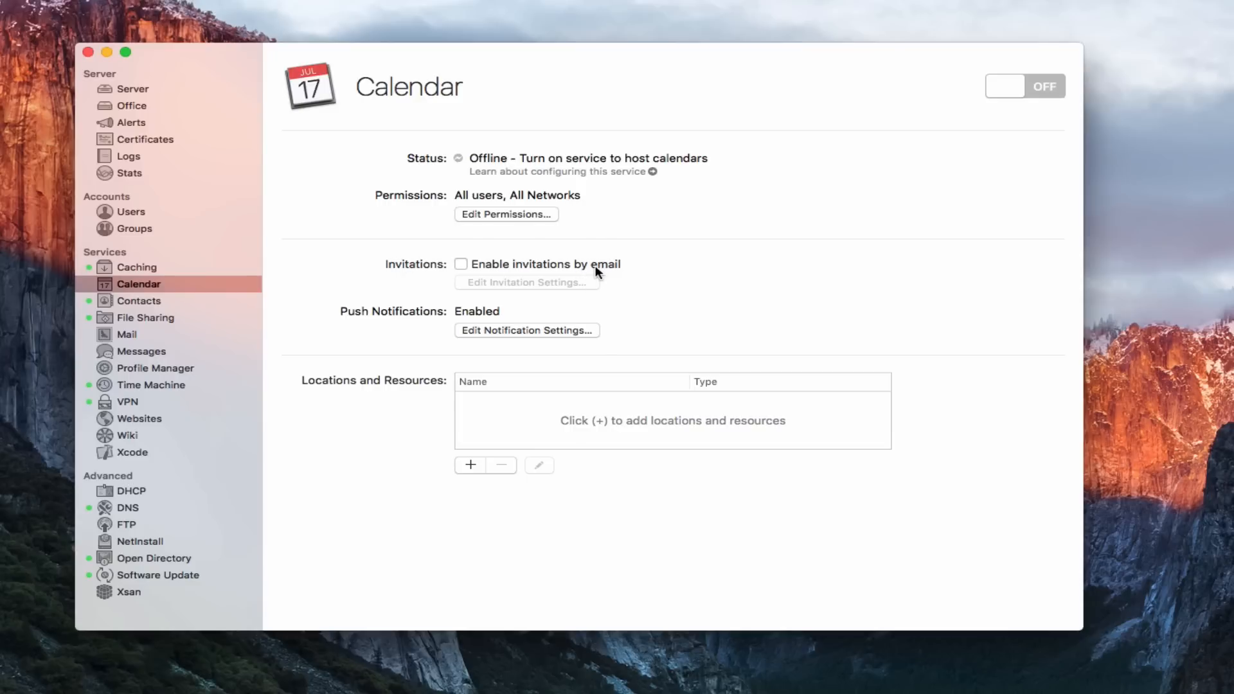
# Enable email invitations, accept the server email address, and keep IMAP as the incoming mail type (port 993, SSL)
pyautogui.click(463, 262)
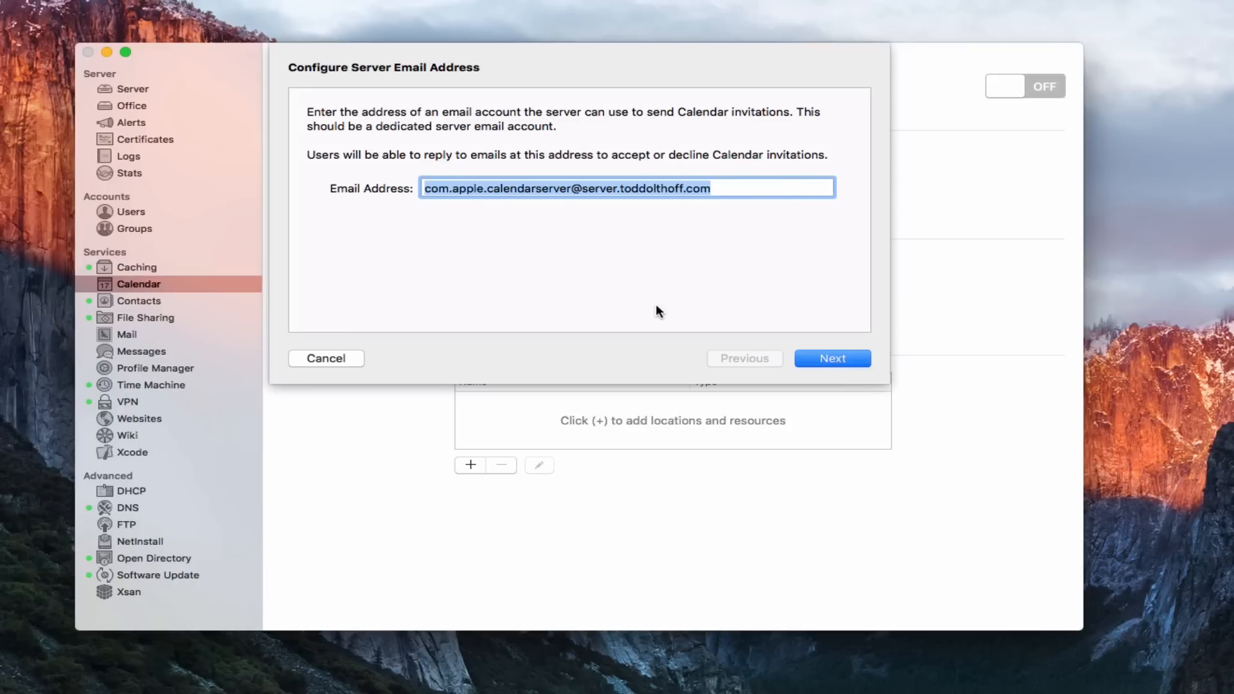
pyautogui.click(828, 357)
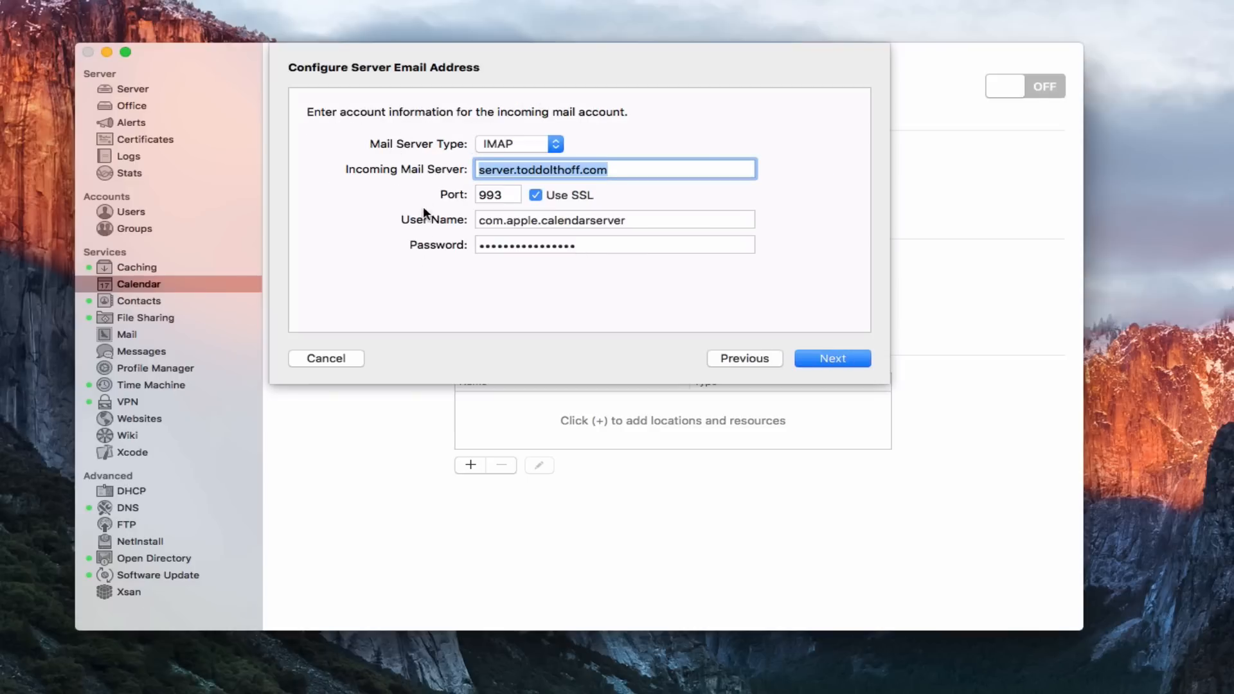
pyautogui.click(563, 144)
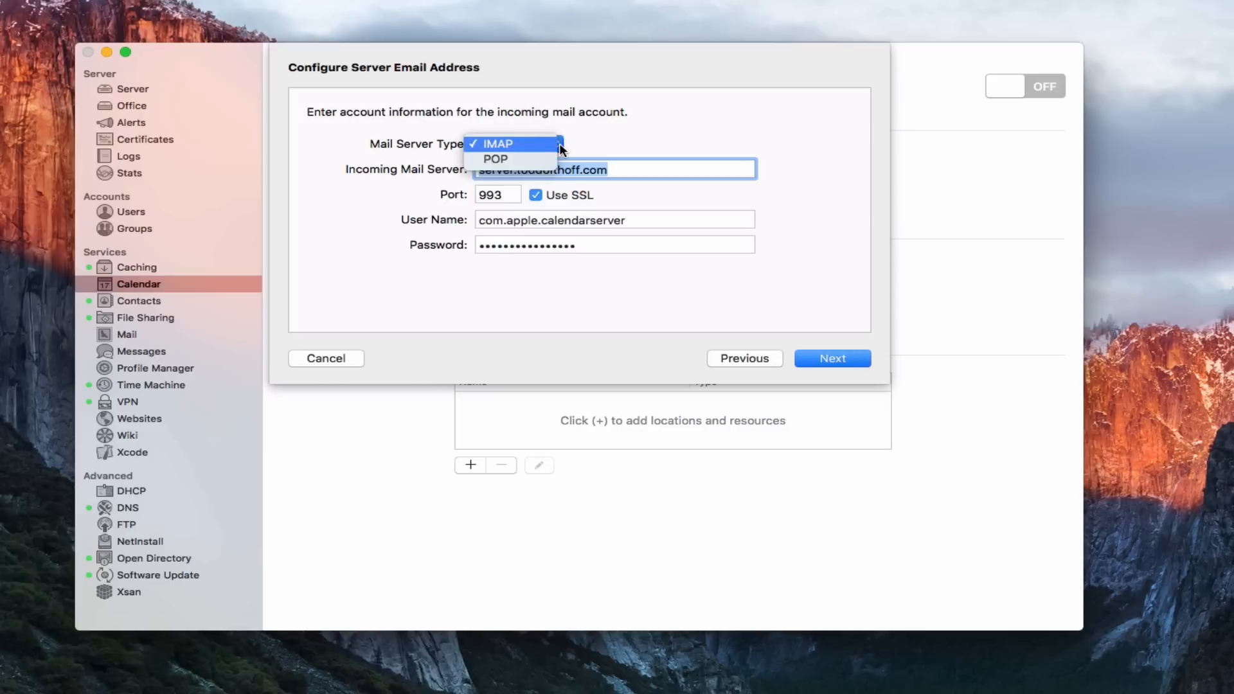
pyautogui.click(614, 141)
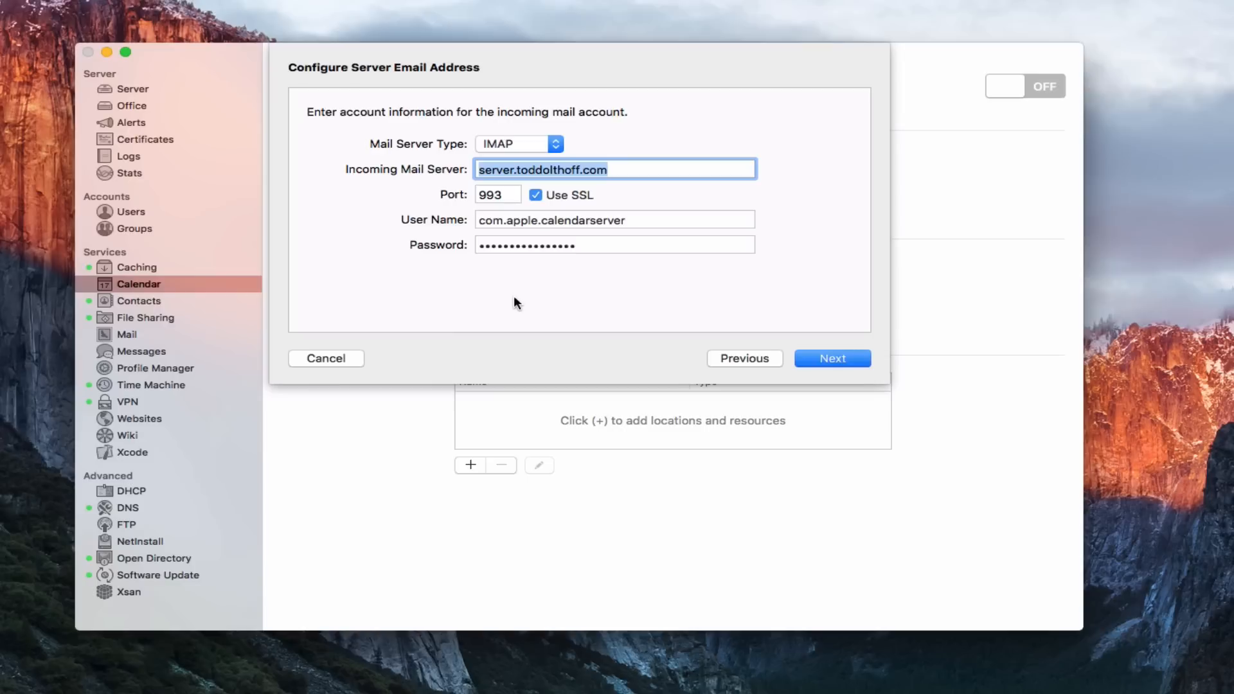
# Step through the outgoing mail settings and account summary, then cancel the email invitation setup
pyautogui.click(826, 357)
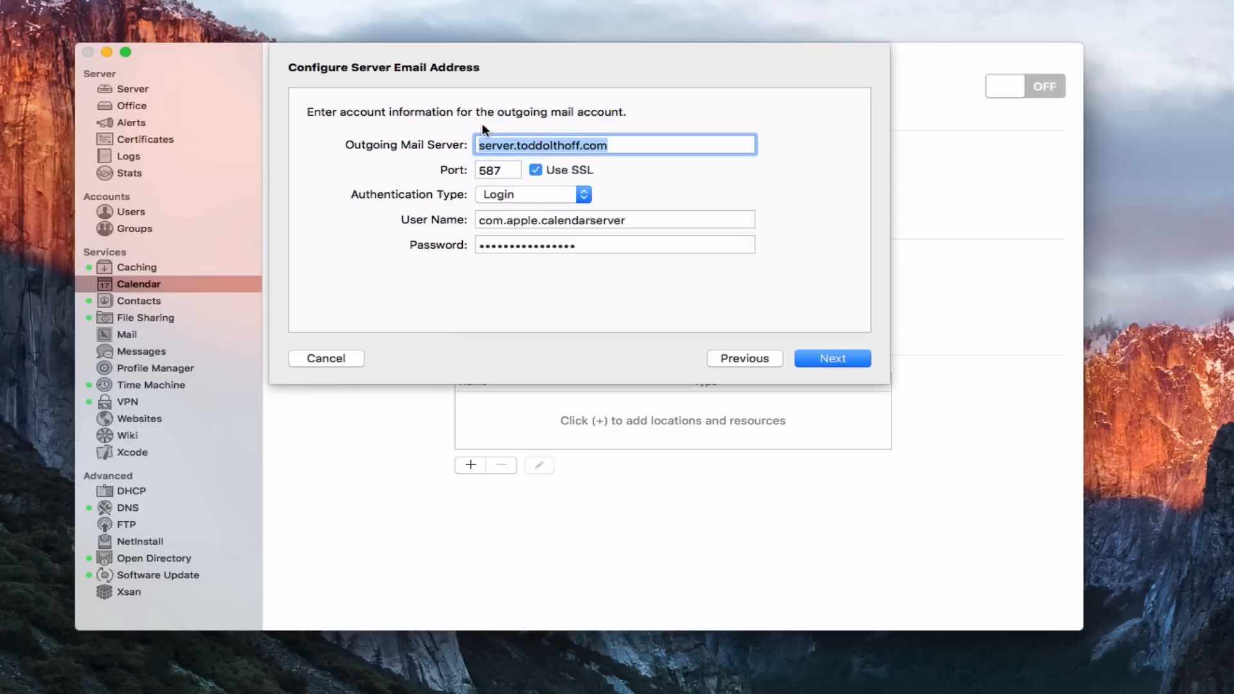
pyautogui.click(835, 356)
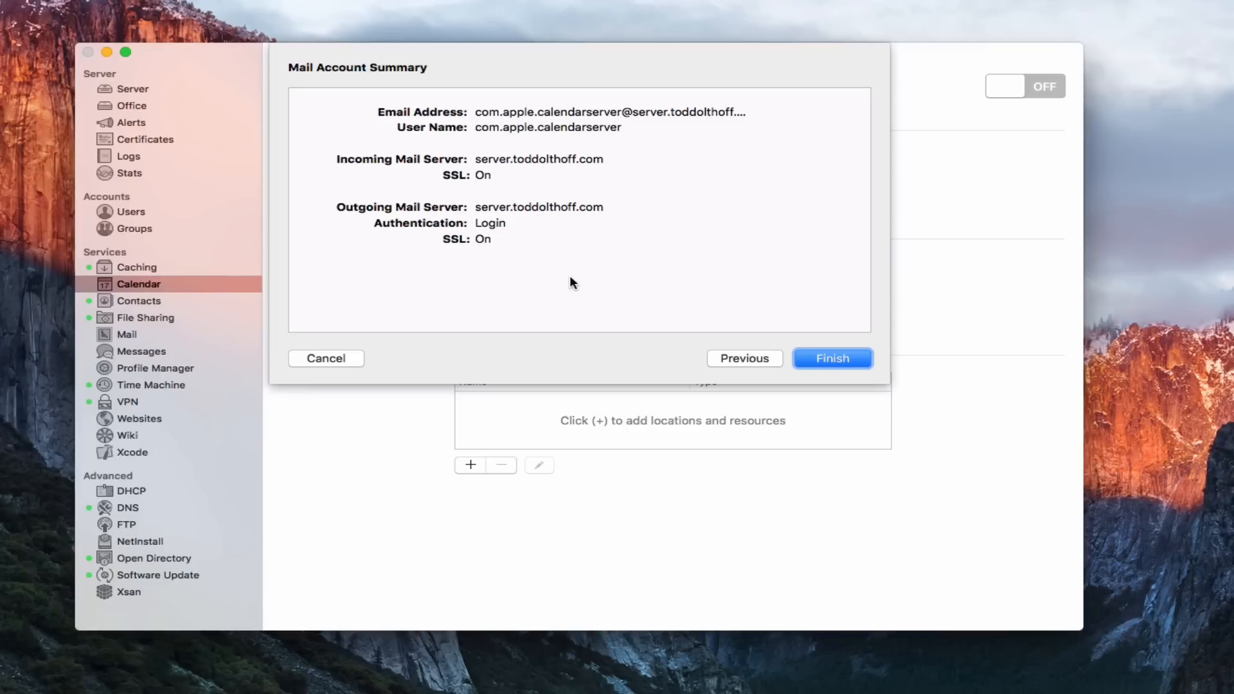
pyautogui.click(326, 358)
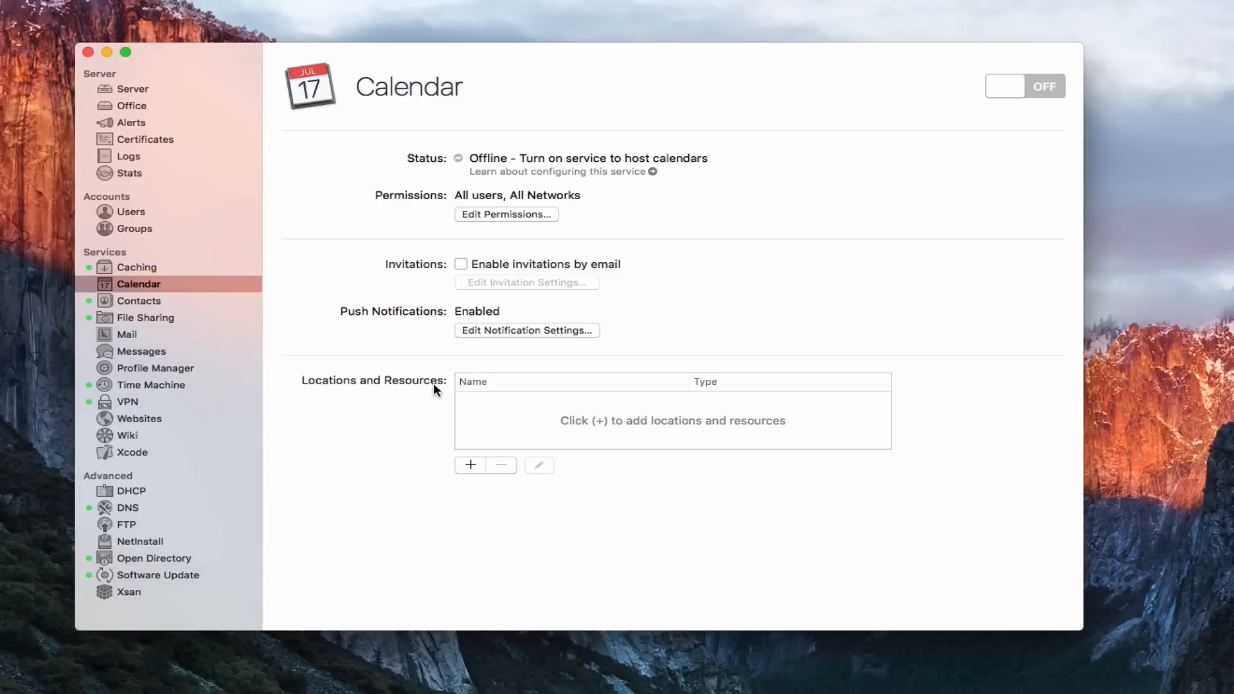
# Start a new Locations and Resources entry, trying type Resource before settling back on Location
pyautogui.click(471, 465)
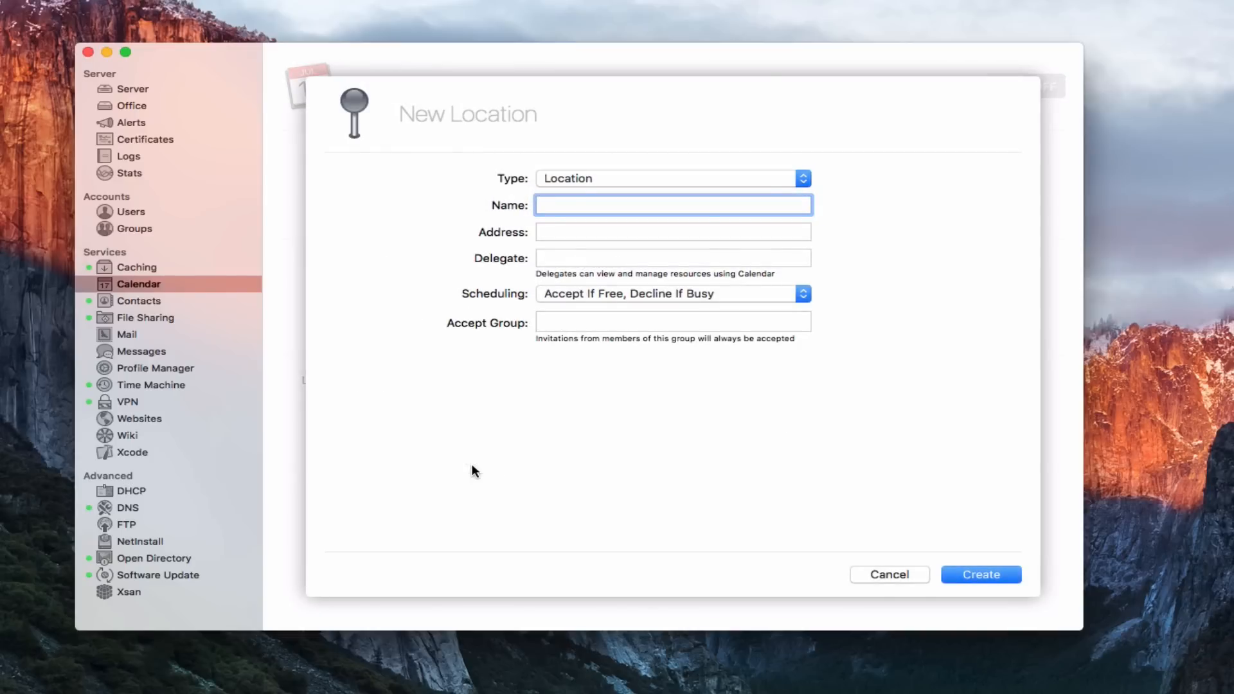
pyautogui.click(803, 180)
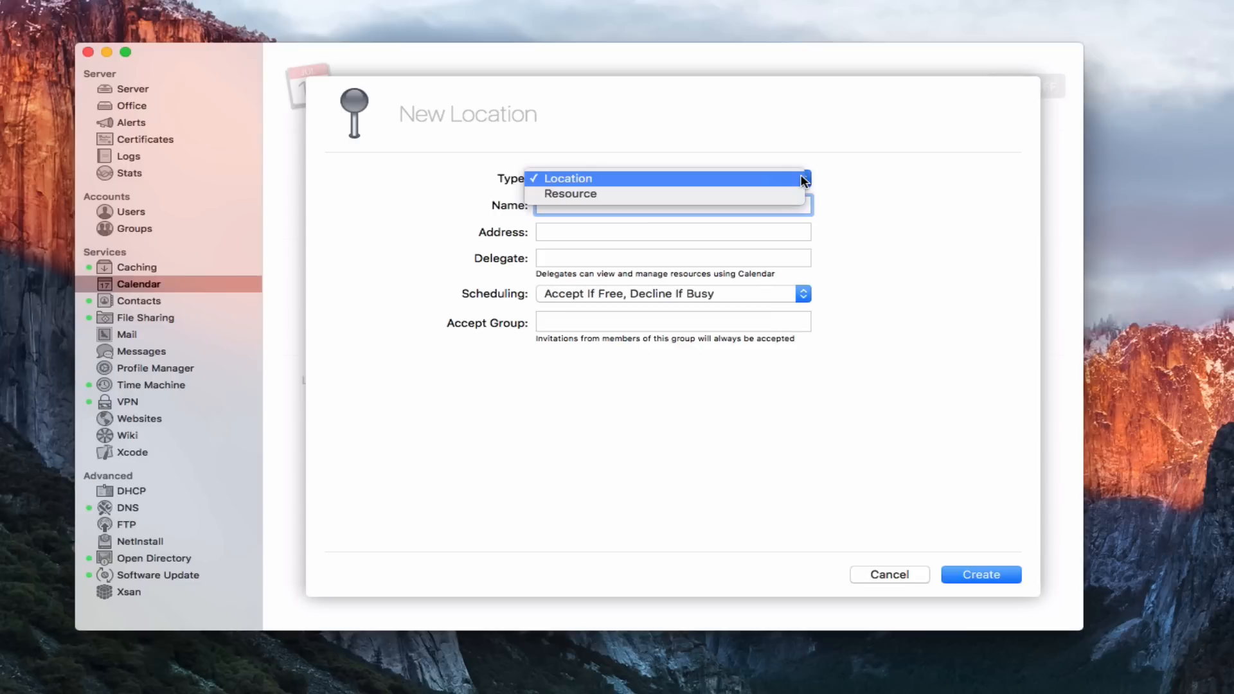
pyautogui.click(770, 197)
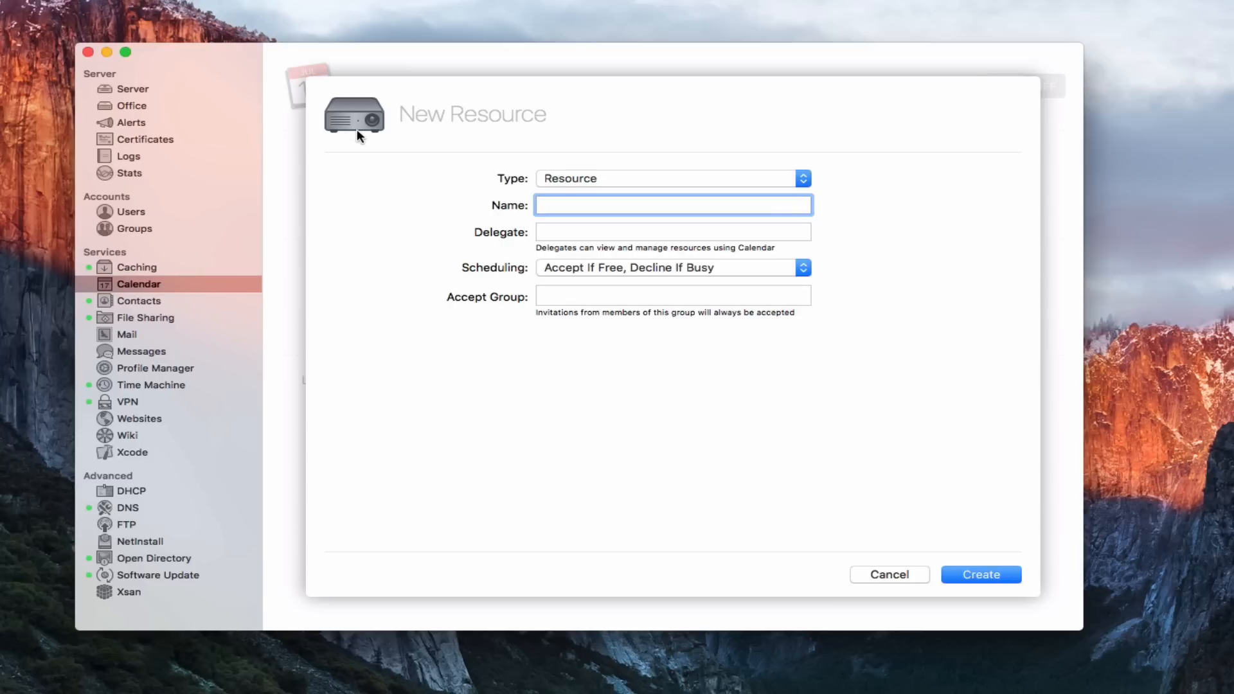
pyautogui.click(801, 180)
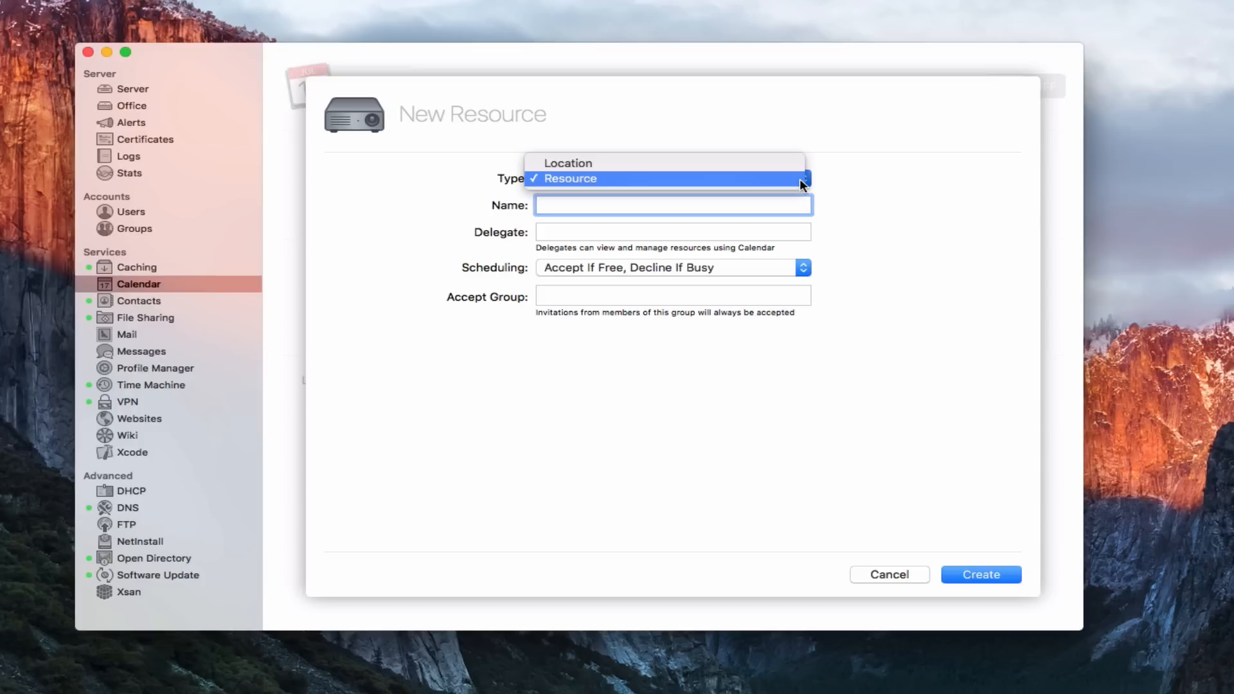
pyautogui.click(783, 162)
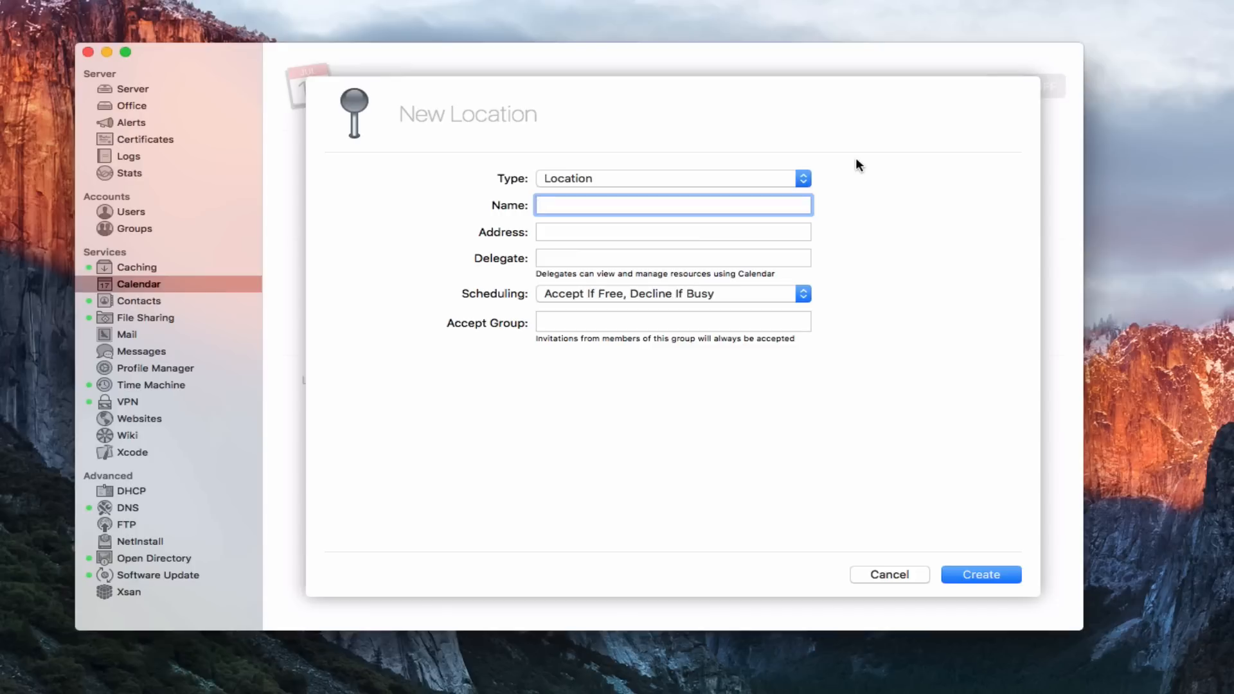
# Name the location 'Living Room' and paste its street address, accepting the suggested map match
pyautogui.write('Livin')
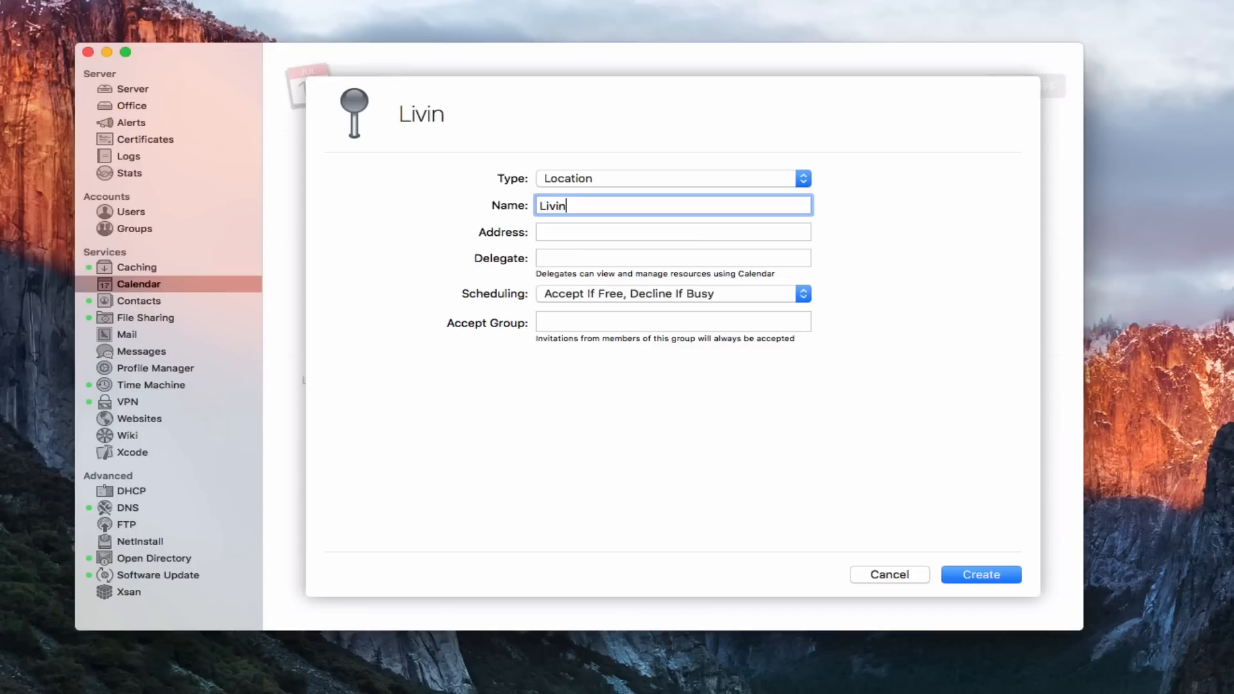
pyautogui.write('g Room')
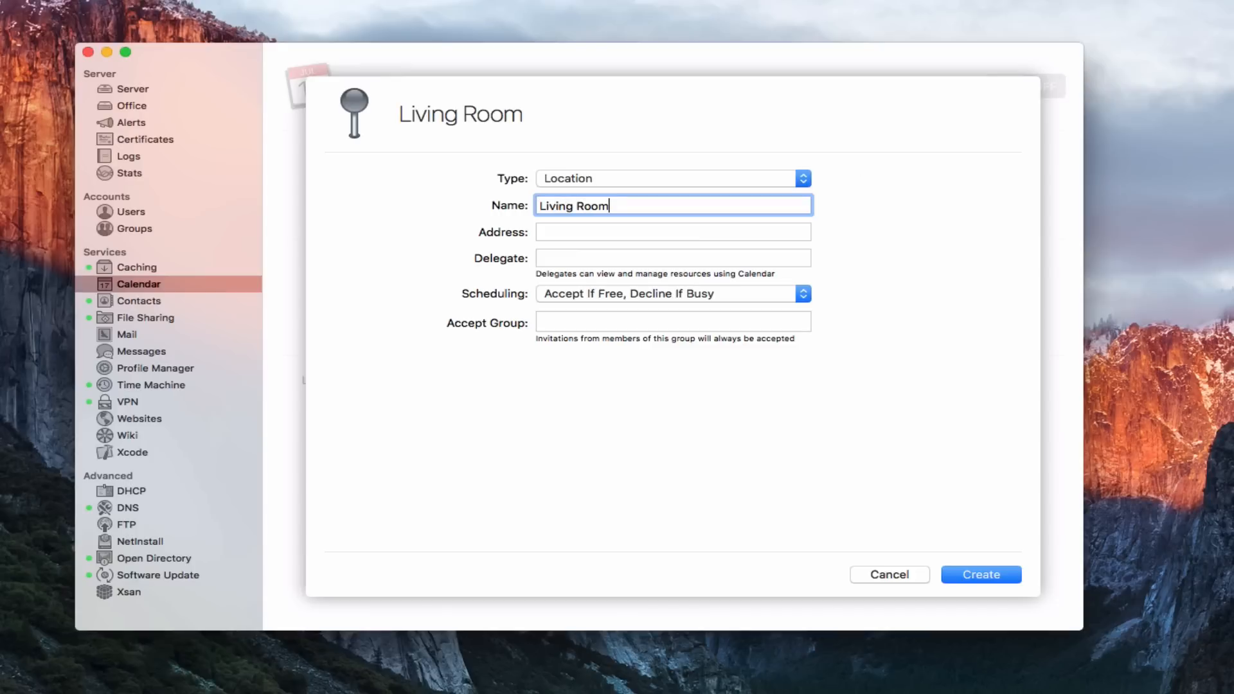
pyautogui.press('Tab')
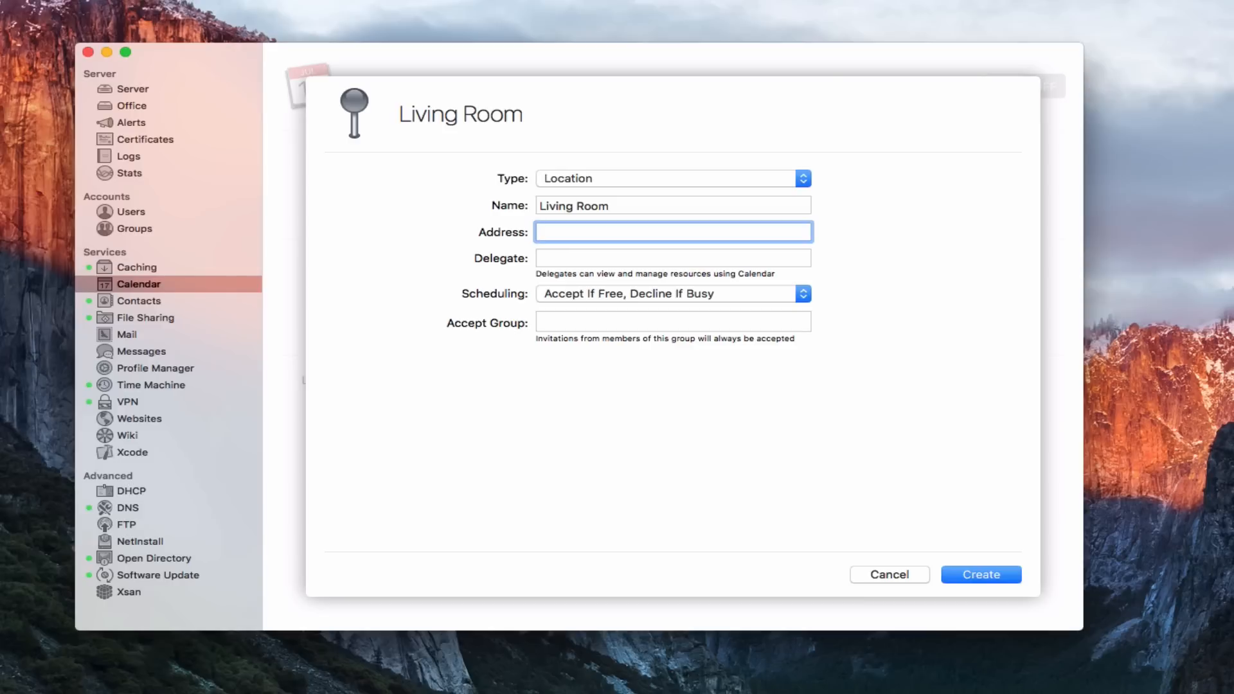
pyautogui.write('1 Infinite Loop, Cupertino, CA  95014-2083, United States')
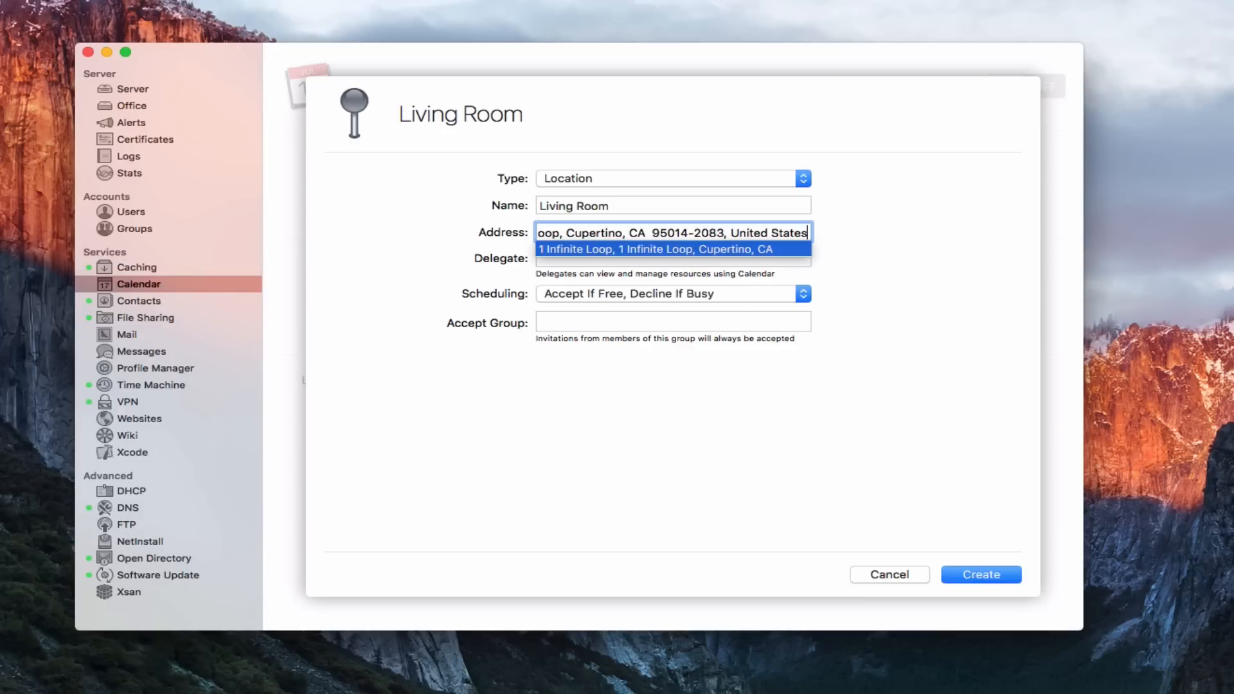
pyautogui.click(727, 250)
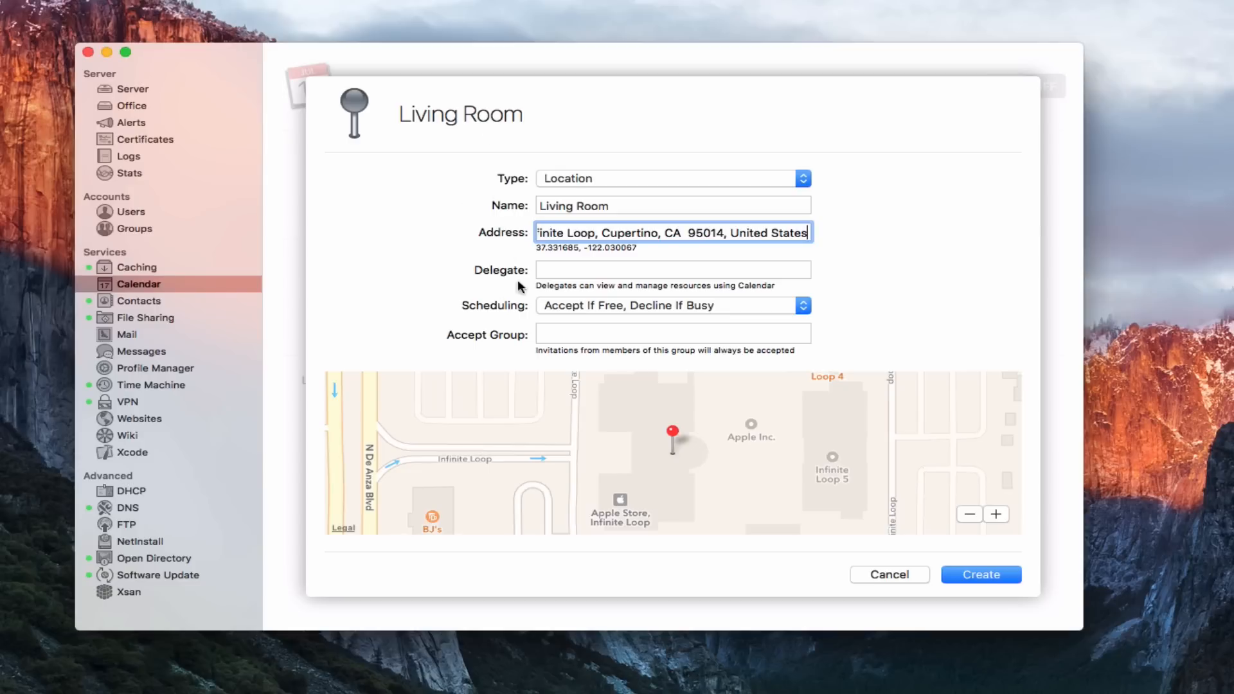
pyautogui.click(560, 272)
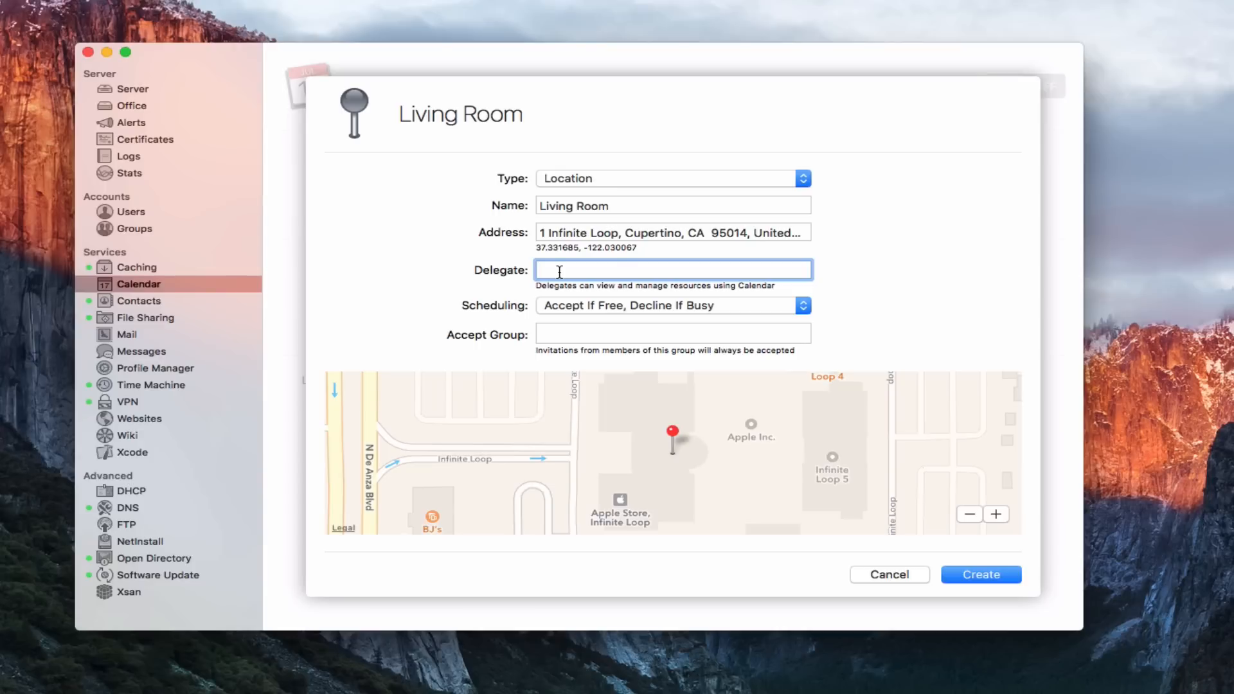
# Make the matching user the Living Room delegate and set scheduling to Accept If Free, Decline If Busy
pyautogui.write('todd')
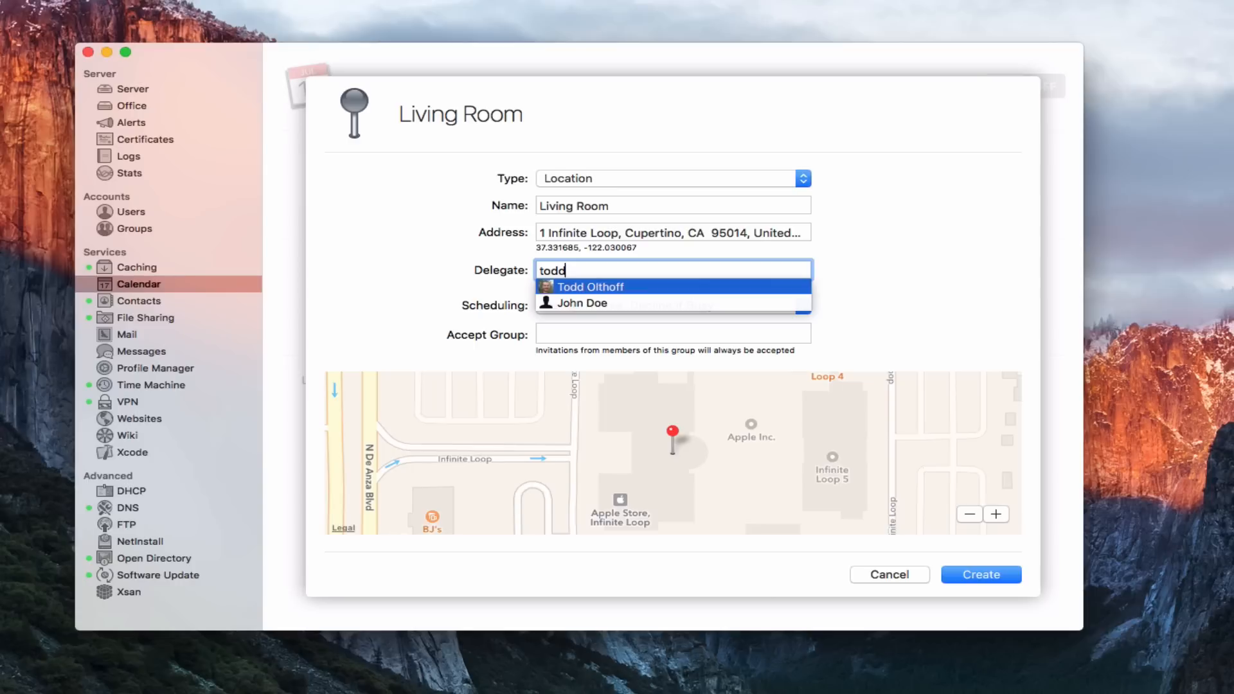
pyautogui.click(616, 290)
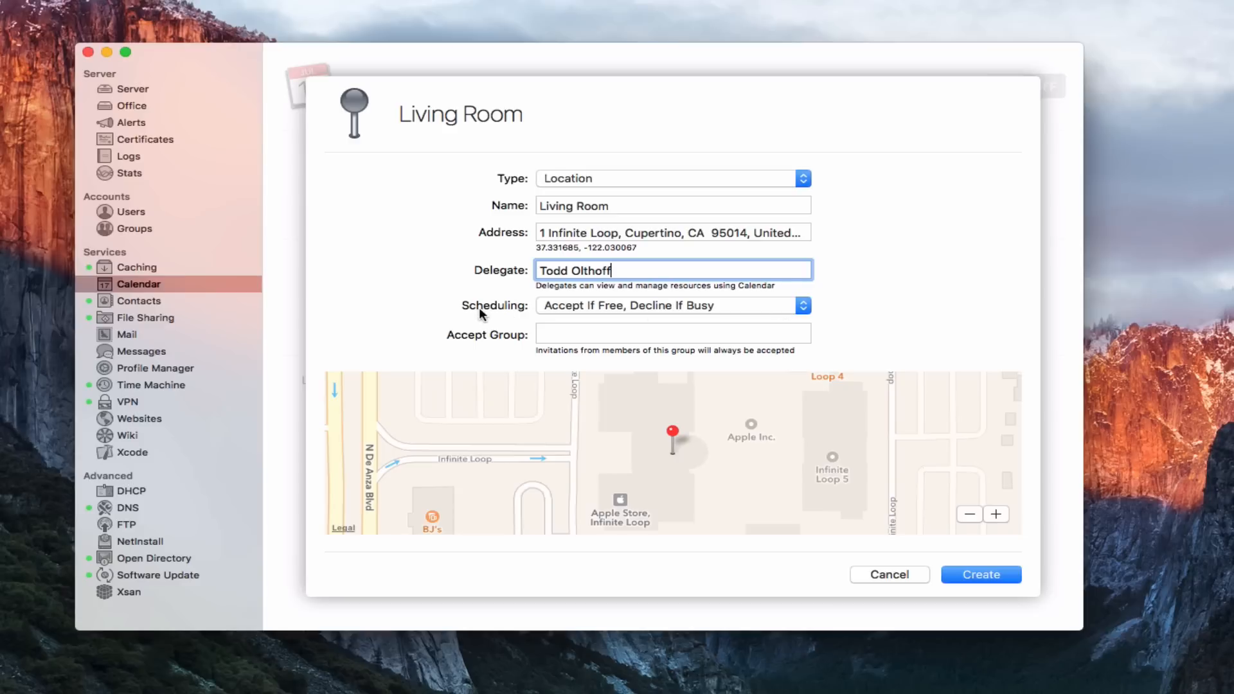
pyautogui.click(806, 305)
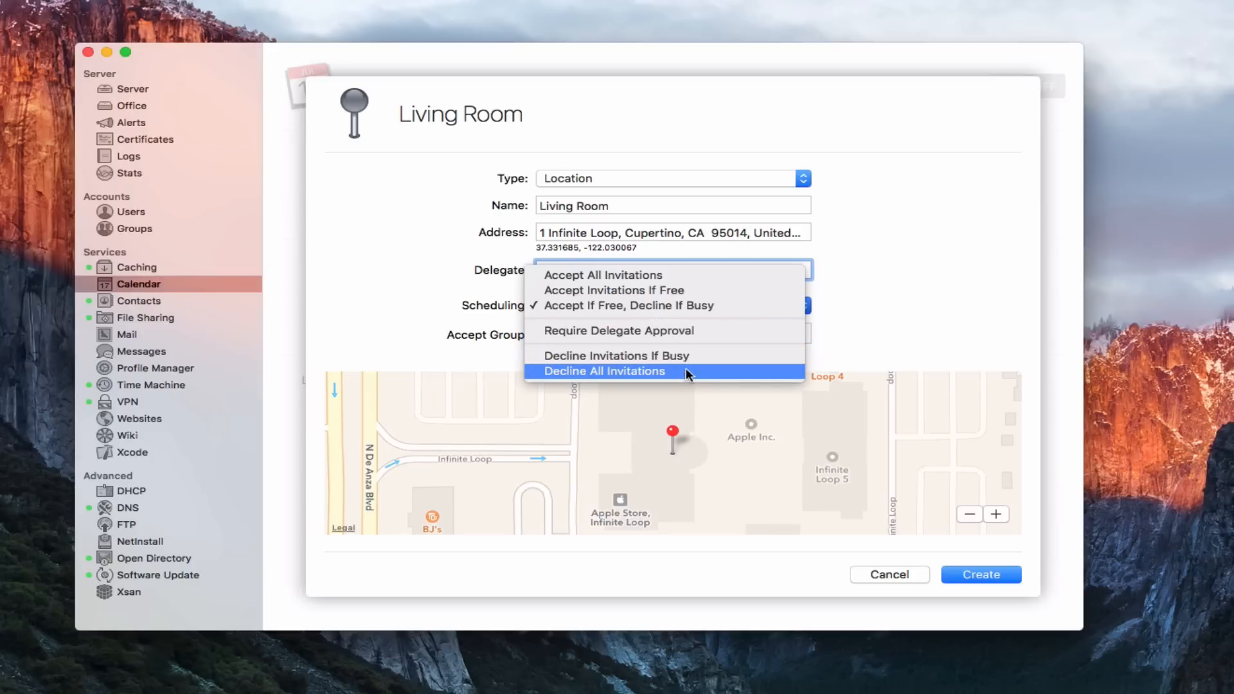
pyautogui.click(683, 332)
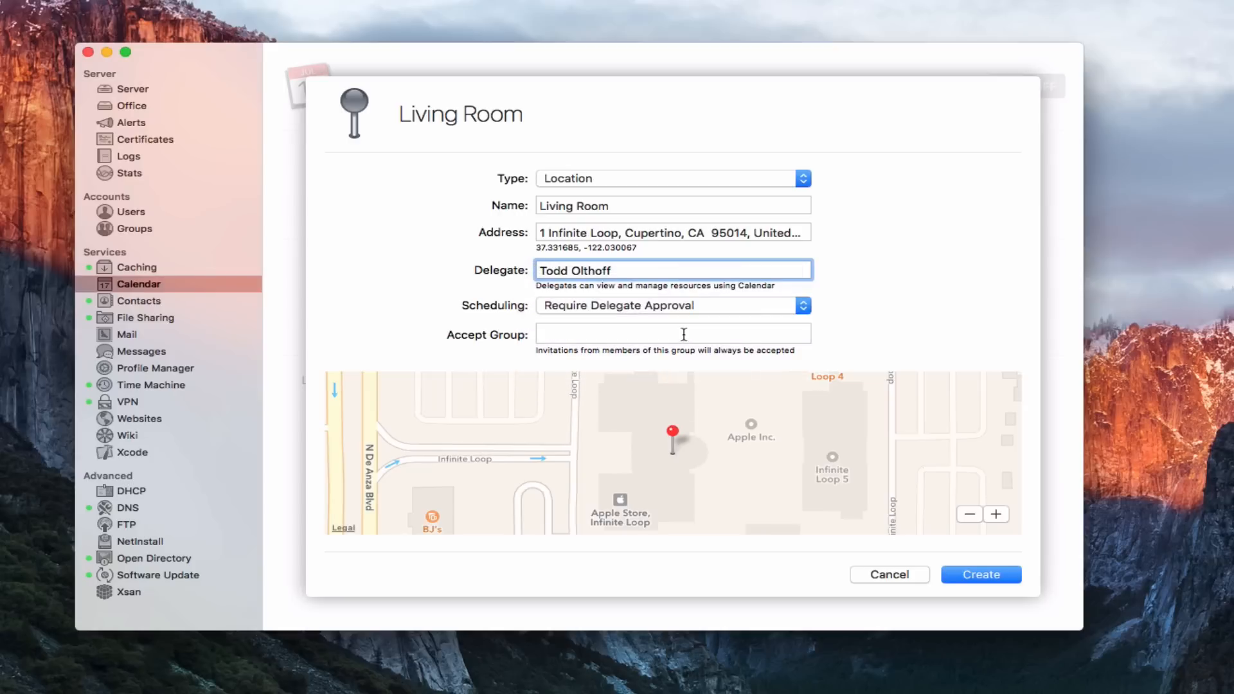
pyautogui.click(800, 306)
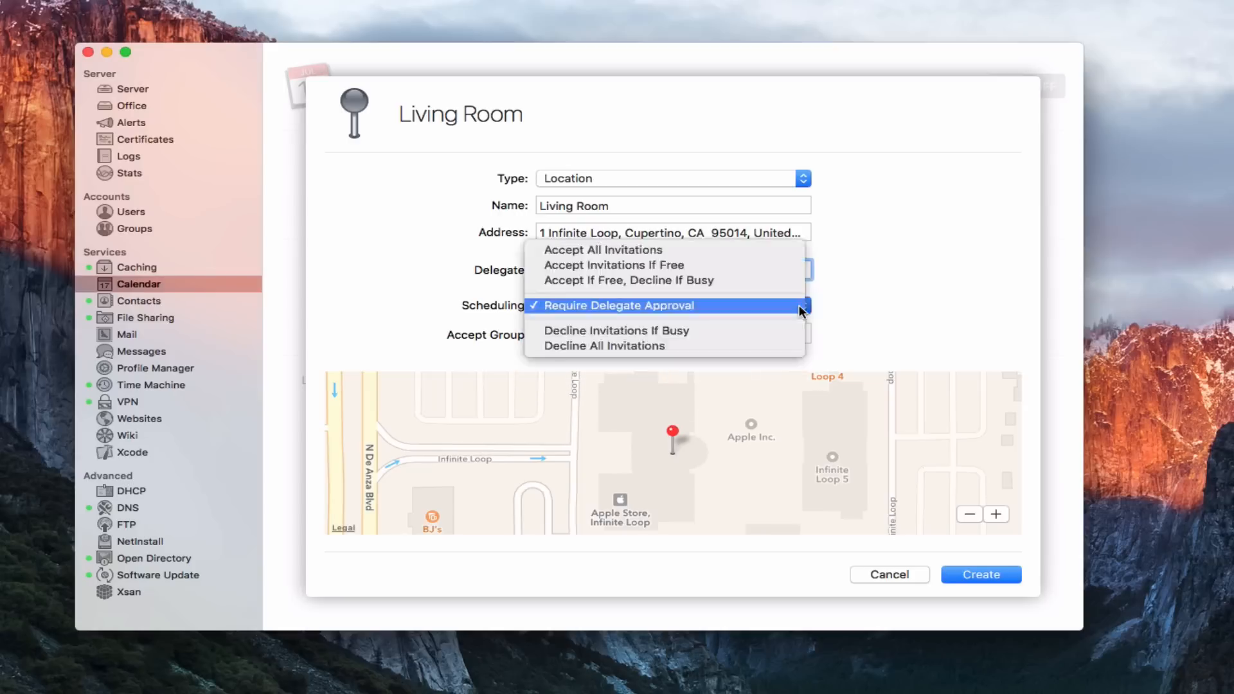
pyautogui.click(769, 279)
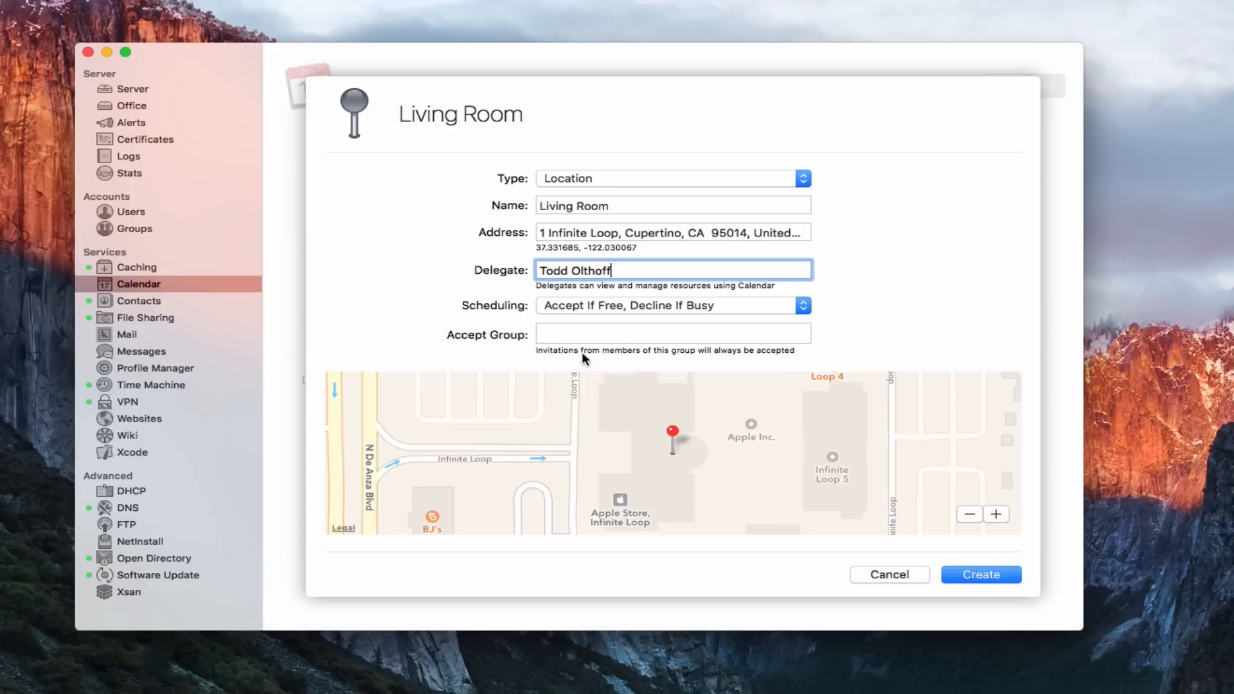
# Set the Living Room Accept Group to the Kids group
pyautogui.click(556, 335)
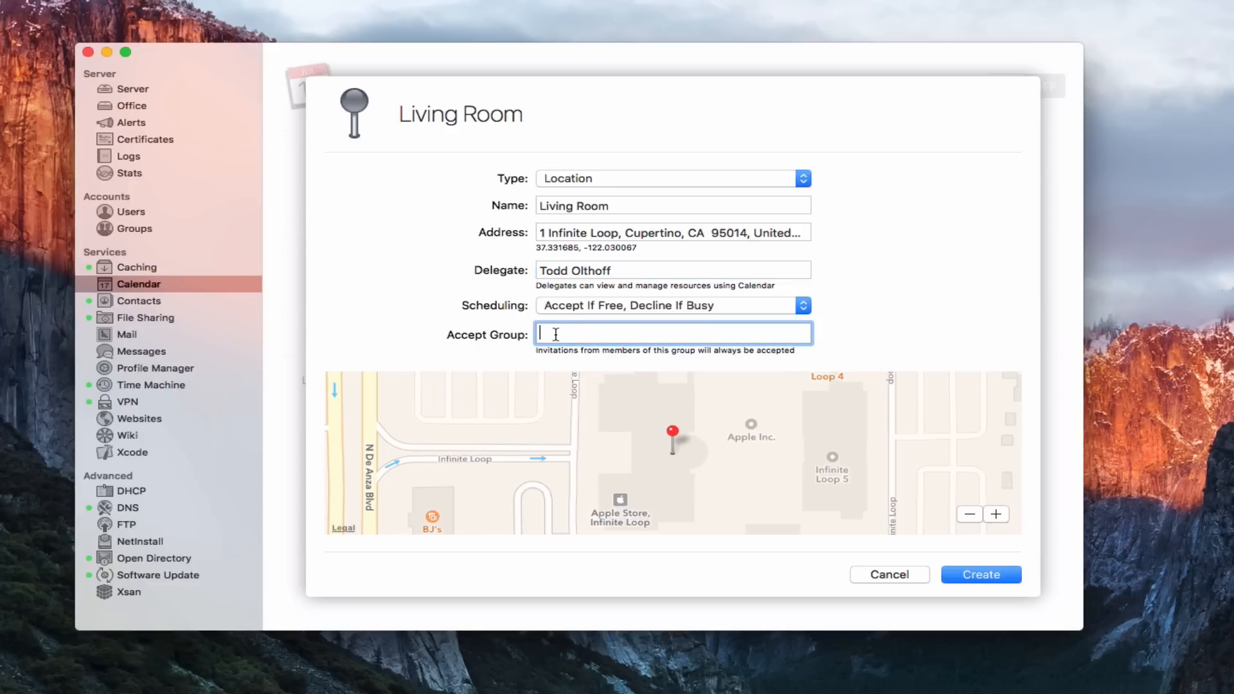
pyautogui.write('kids')
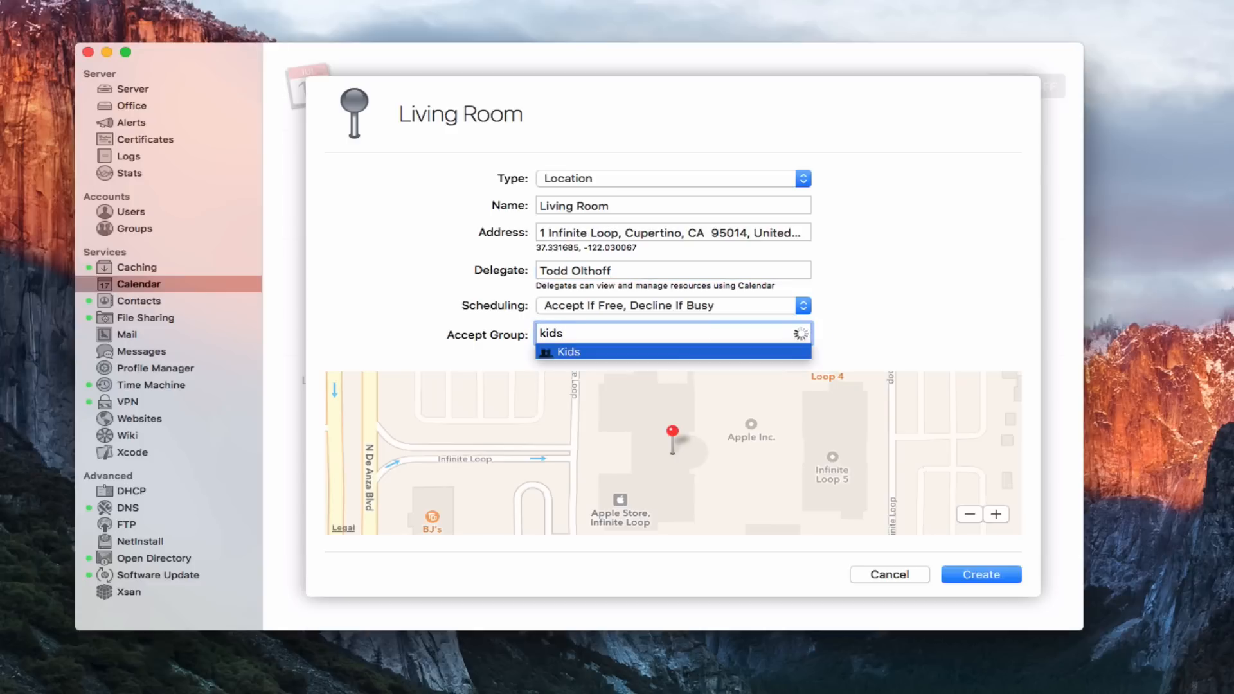
pyautogui.press('Return')
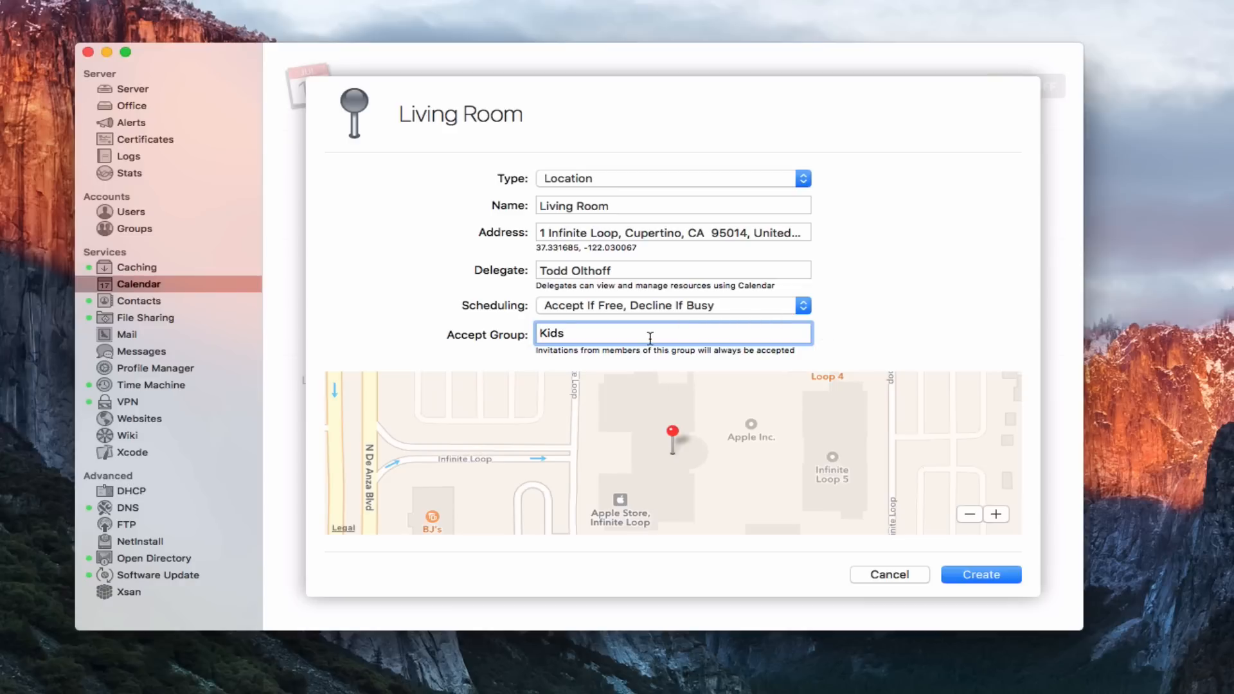
pyautogui.press('BackSpace')
pyautogui.press('BackSpace')
pyautogui.press('BackSpace')
pyautogui.press('BackSpace')
pyautogui.write('kid')
pyautogui.click(568, 352)
# Create the Living Room location and begin another location or resource entry
pyautogui.press('BackSpace')
pyautogui.click(980, 577)
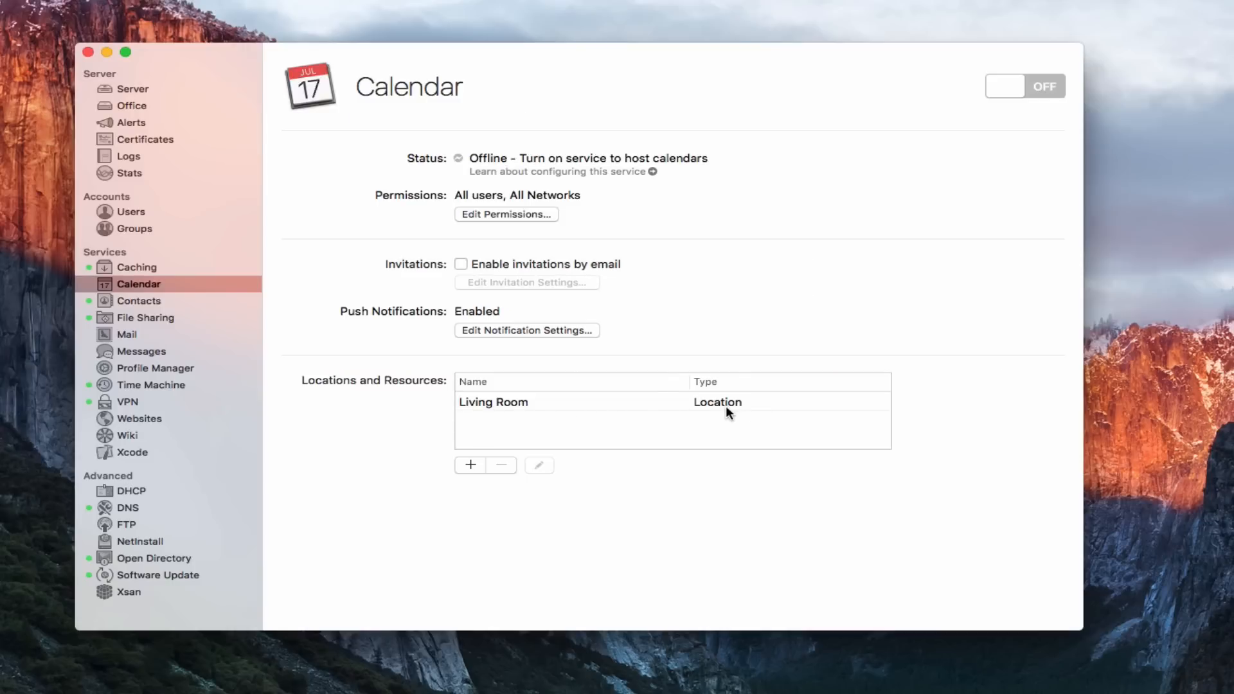
pyautogui.click(466, 467)
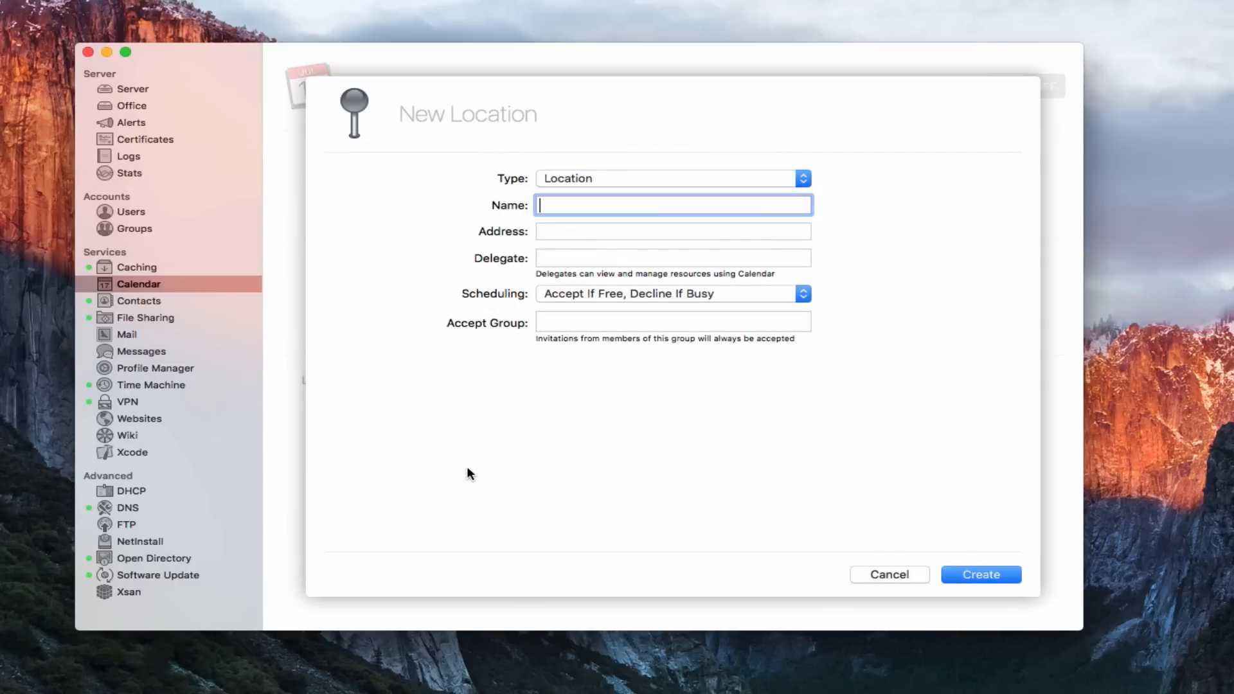
# Set the new entry's type to Resource and name it 'Apple TV'
pyautogui.click(799, 178)
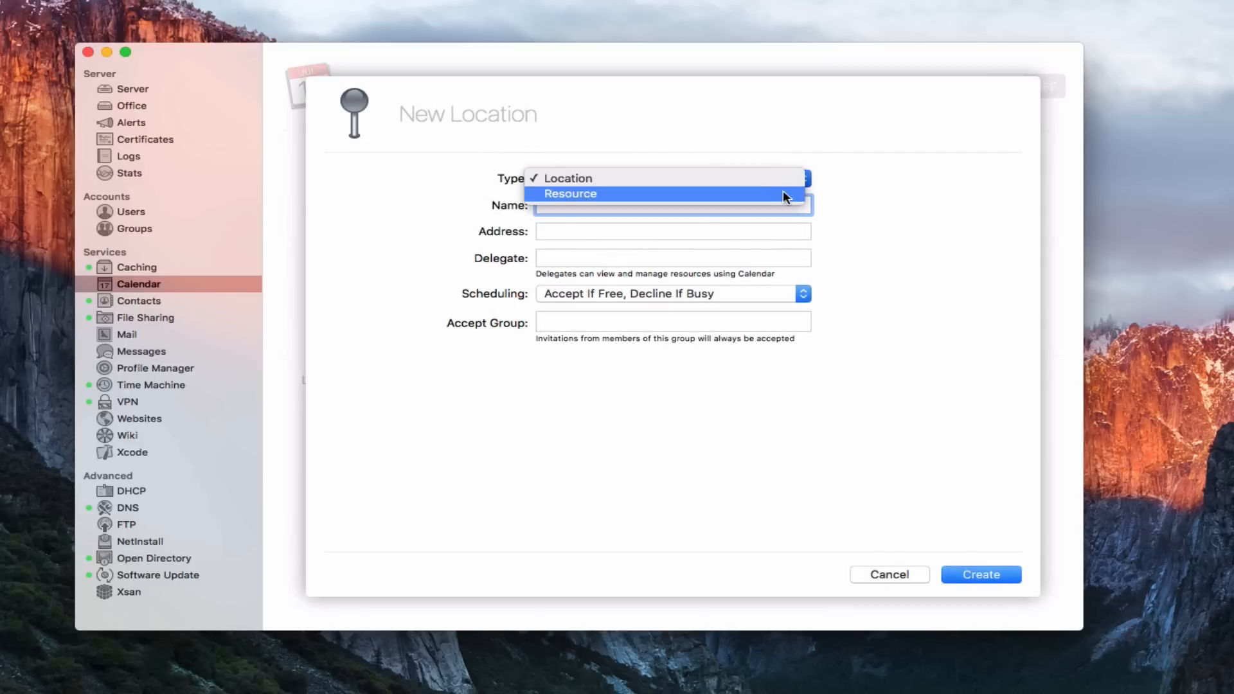
pyautogui.click(786, 192)
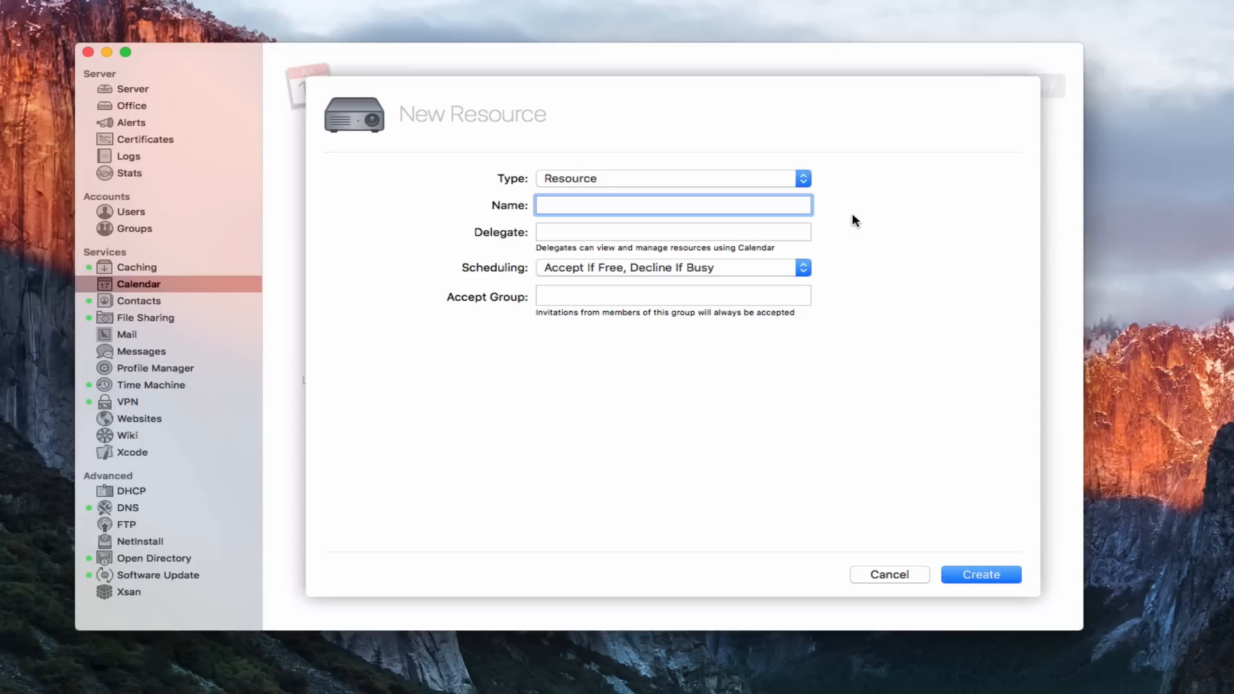
pyautogui.write('Apl')
pyautogui.press('BackSpace')
pyautogui.write('pple TV')
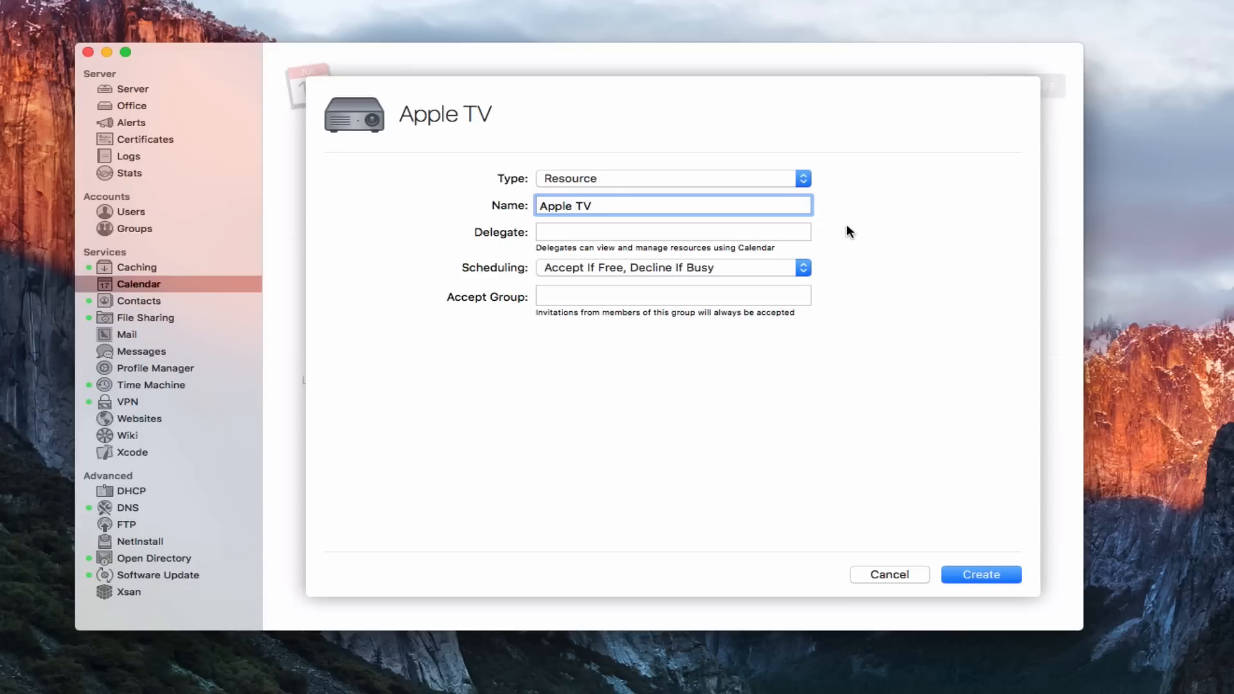
# Assign the matching user as Apple TV's delegate and create the resource
pyautogui.click(572, 229)
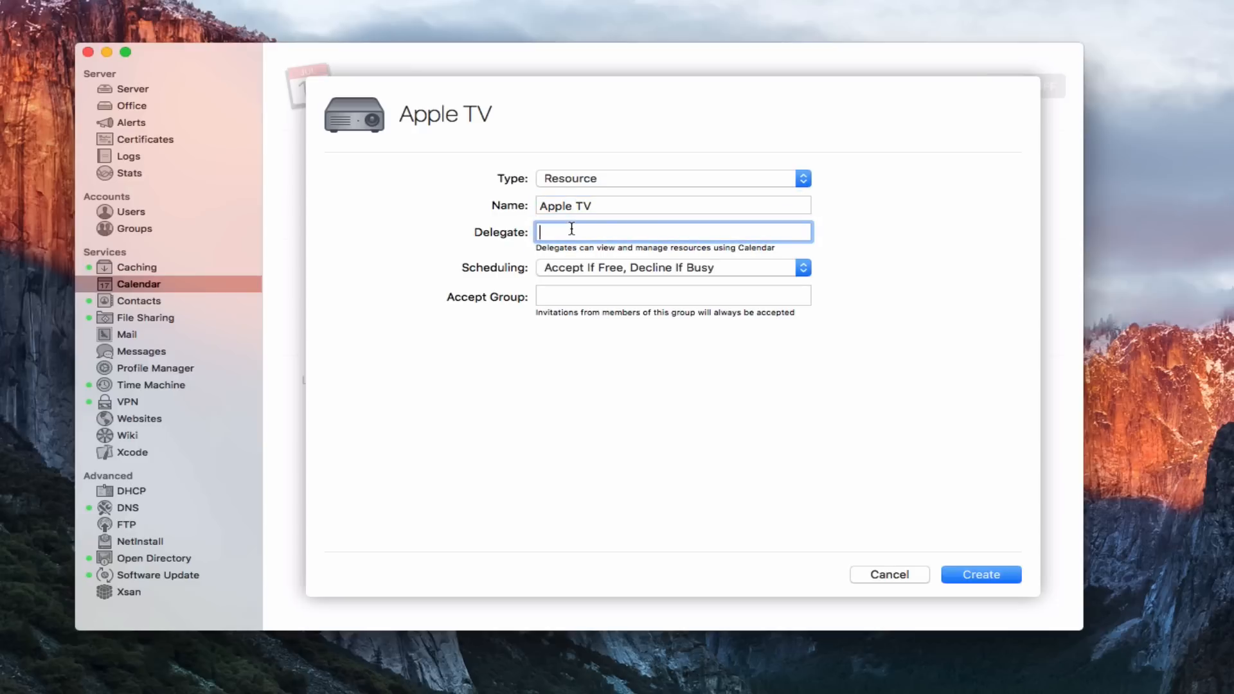
pyautogui.write('todd')
pyautogui.press('Return')
pyautogui.click(580, 300)
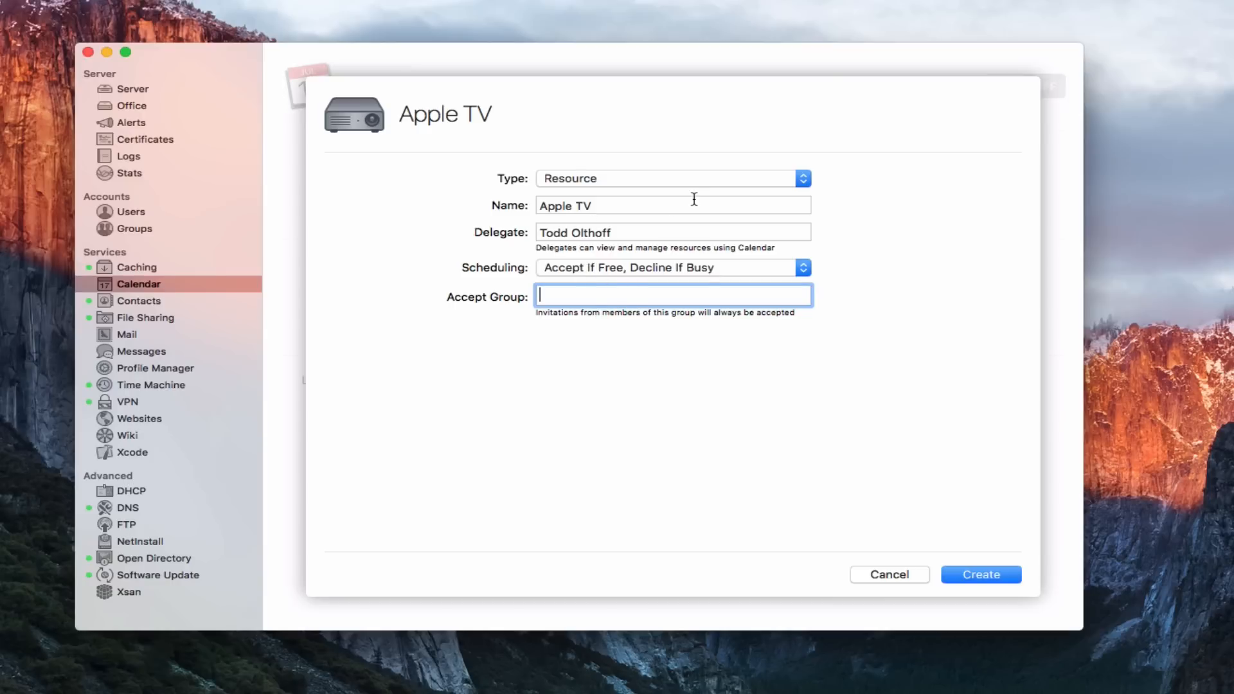
pyautogui.click(975, 572)
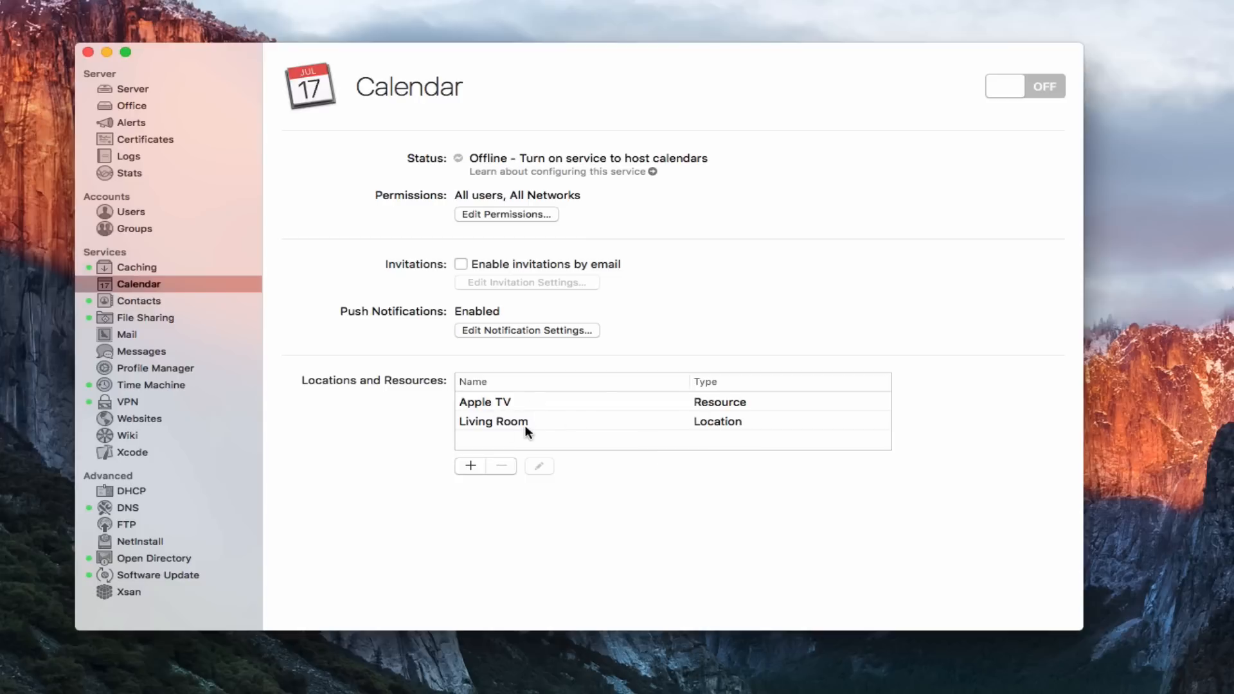
# Clear the delegate from the Apple TV resource and save the change
pyautogui.click(495, 405)
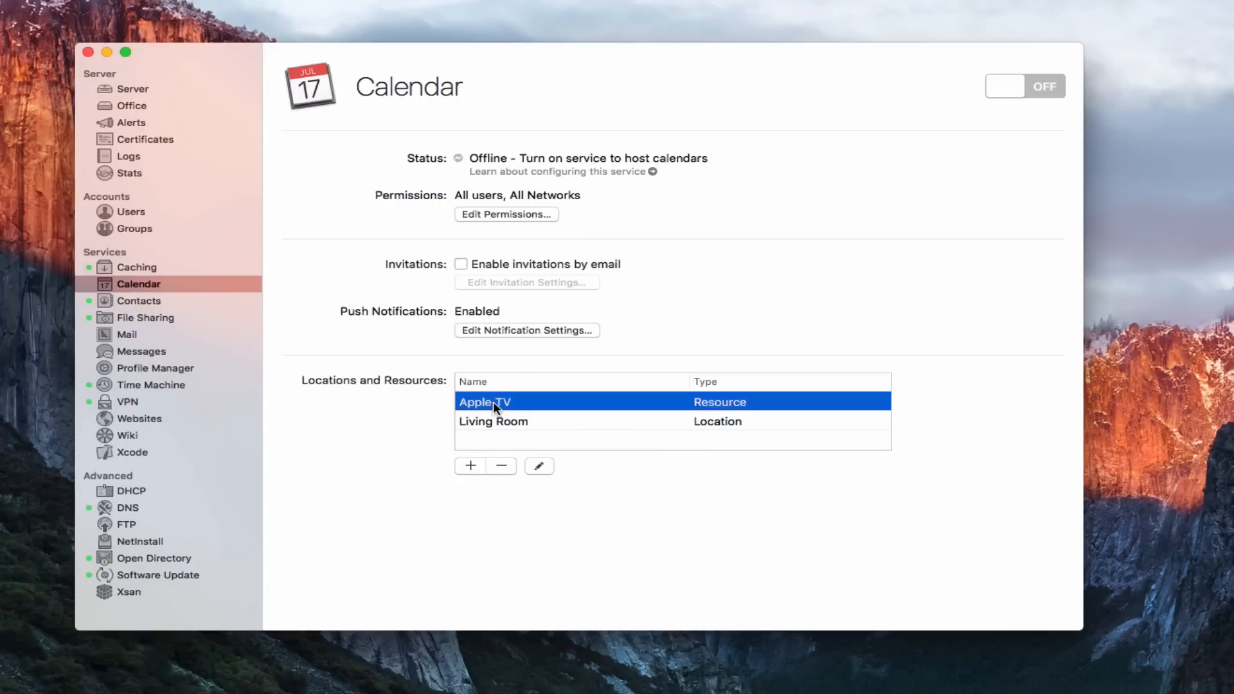
pyautogui.click(538, 467)
pyautogui.click(633, 206)
pyautogui.moveTo(633, 207); pyautogui.dragTo(524, 204)
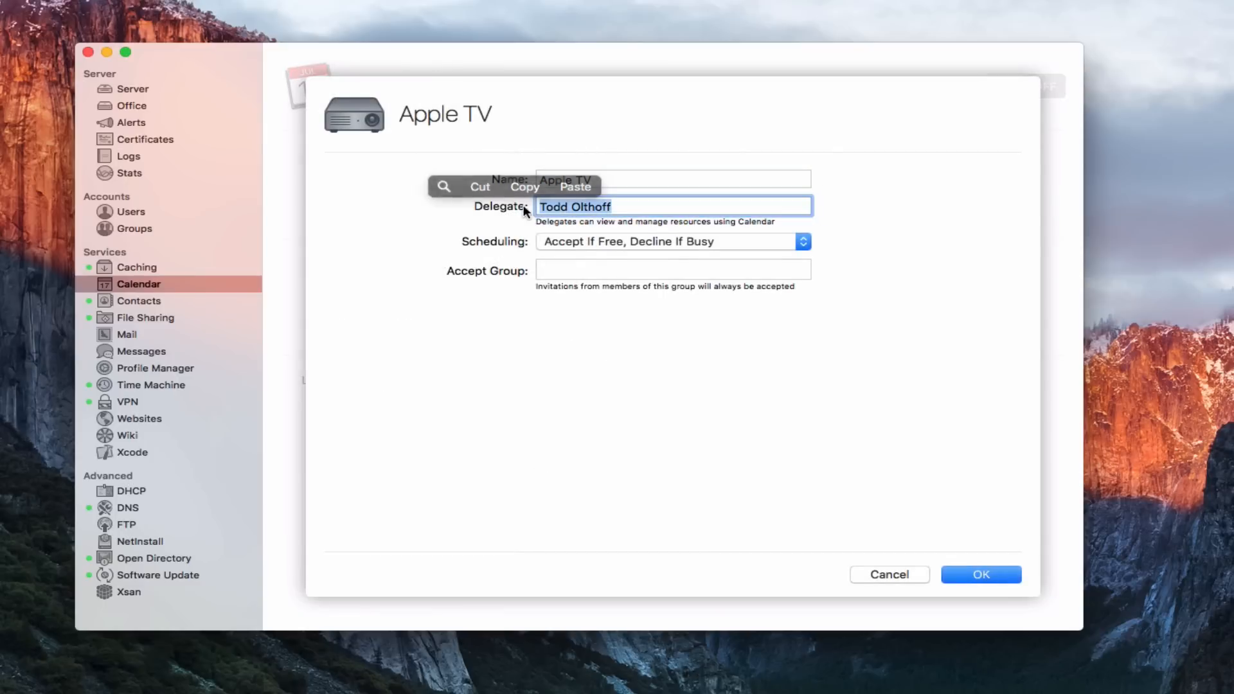
pyautogui.press('BackSpace')
pyautogui.click(982, 576)
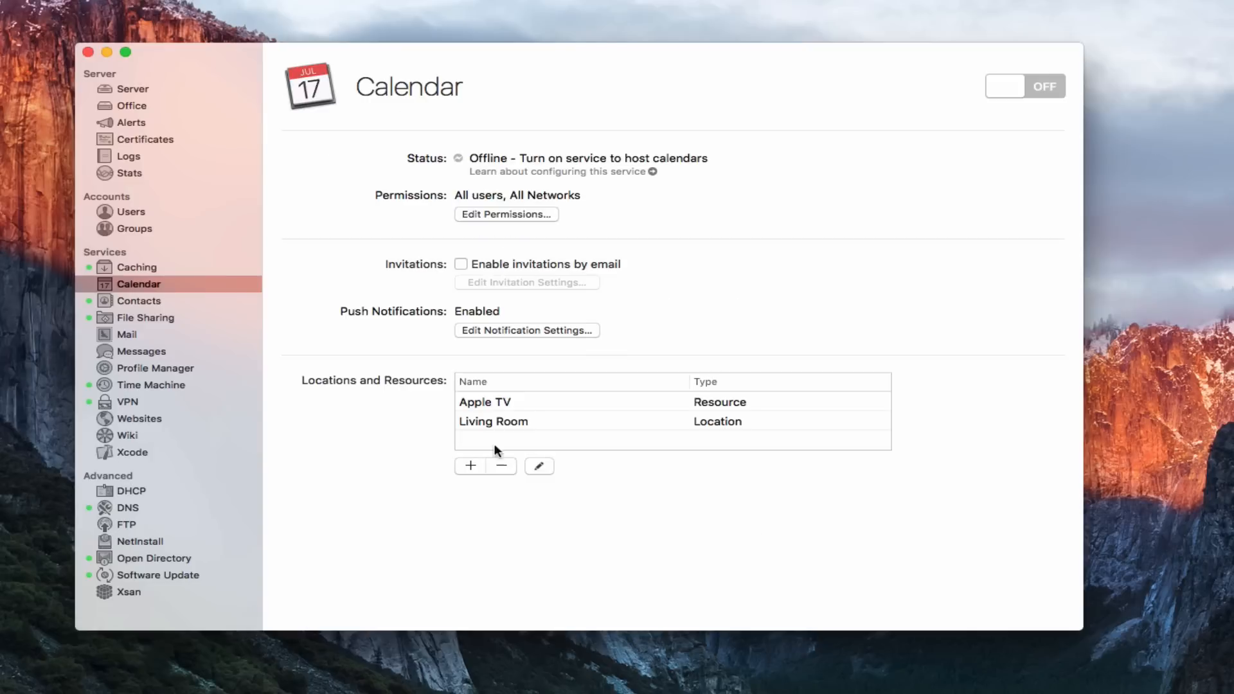
# Clear the delegate from the Living Room location and save the change
pyautogui.click(495, 421)
pyautogui.click(549, 461)
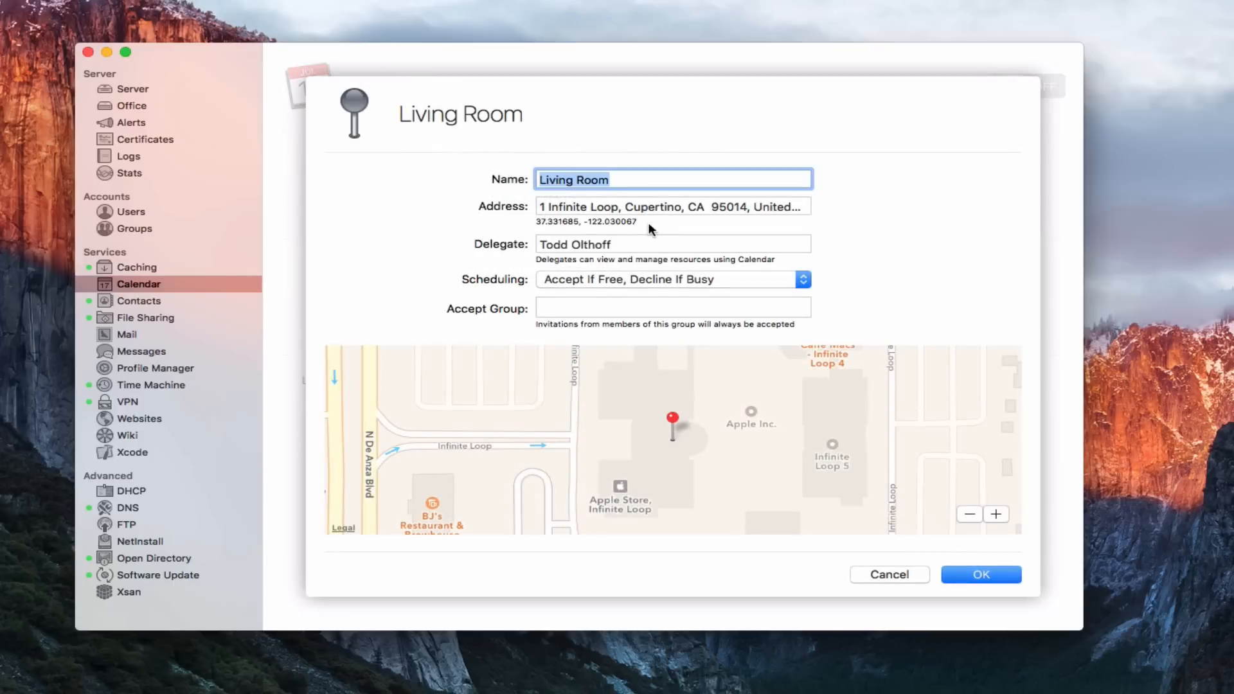
pyautogui.moveTo(623, 246); pyautogui.dragTo(517, 250)
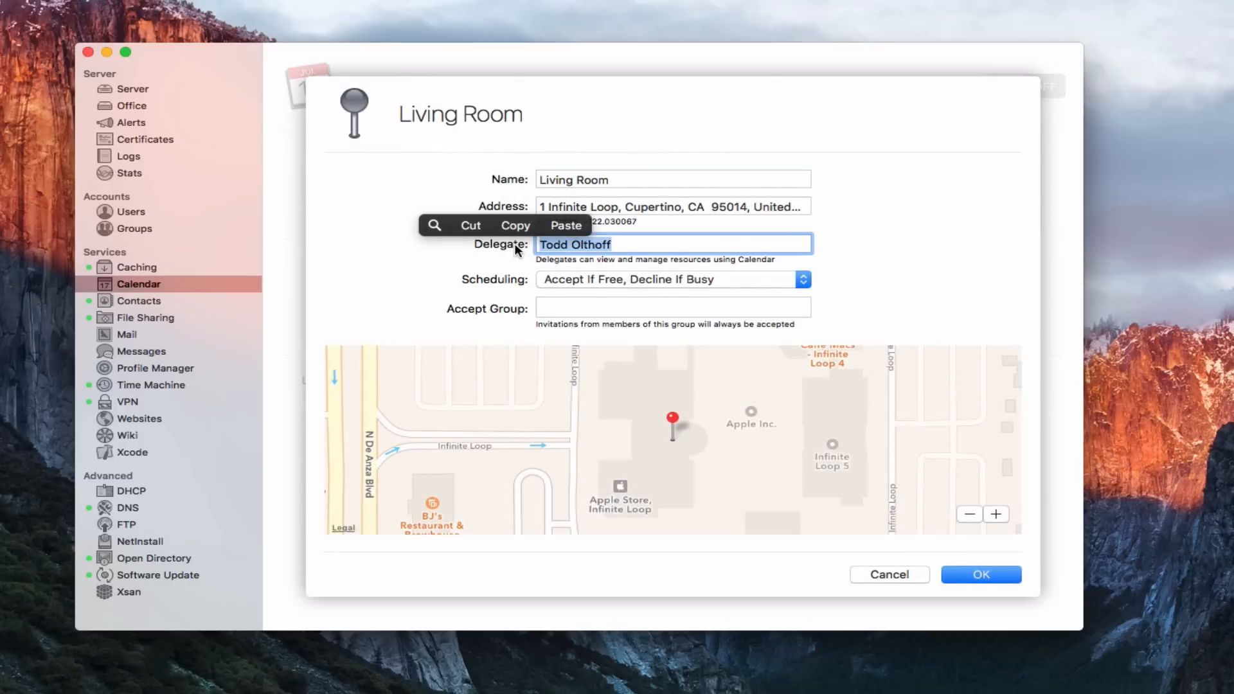
pyautogui.press('BackSpace')
pyautogui.click(971, 574)
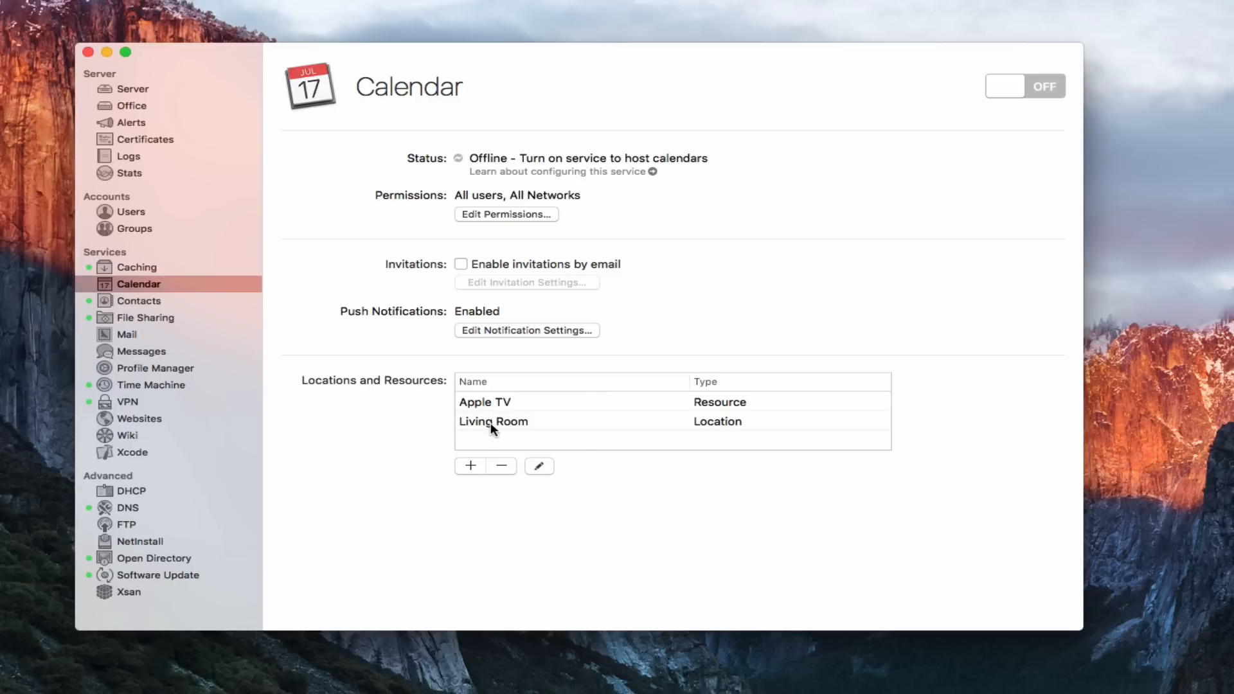
pyautogui.click(477, 398)
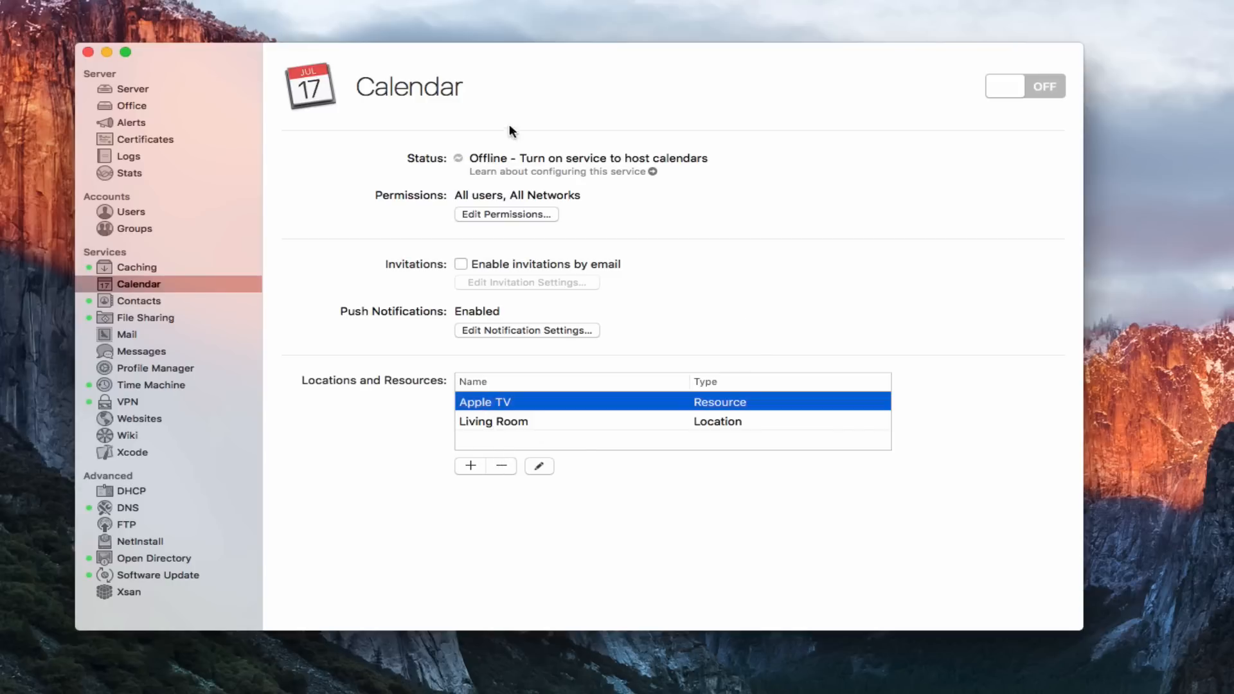
# Switch the Calendar service ON, allow Internet access, and view the Server overview page
pyautogui.click(1046, 89)
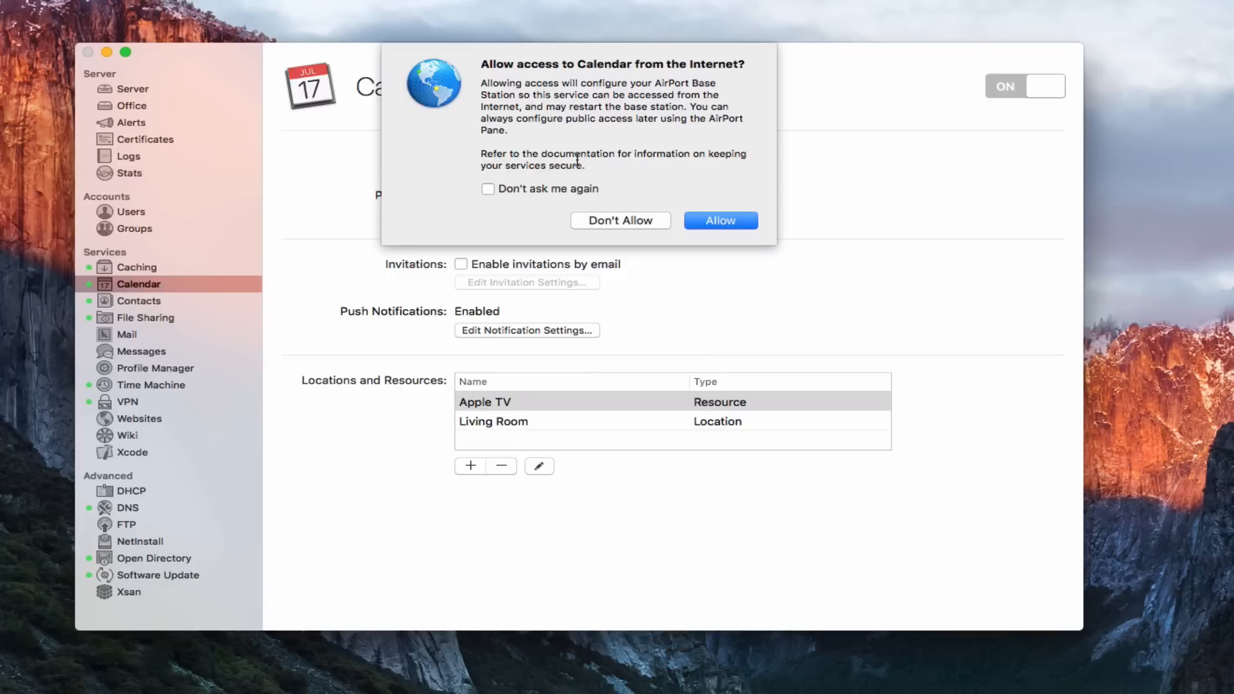
pyautogui.click(725, 221)
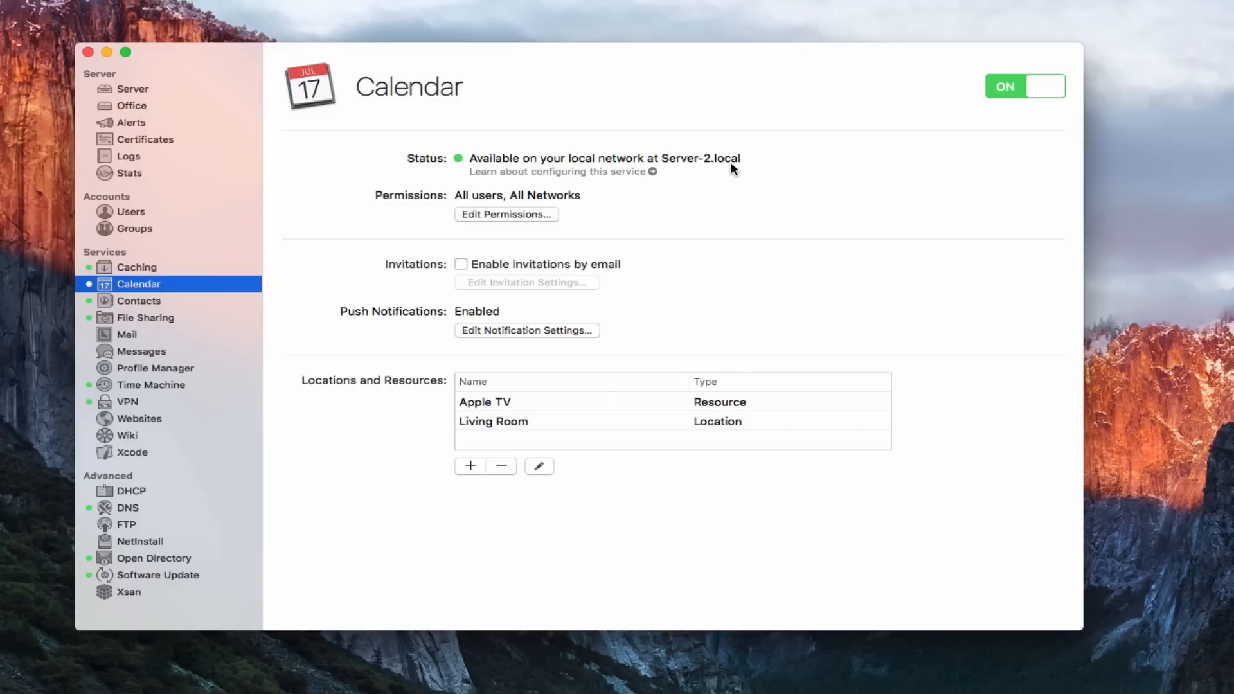
pyautogui.click(129, 90)
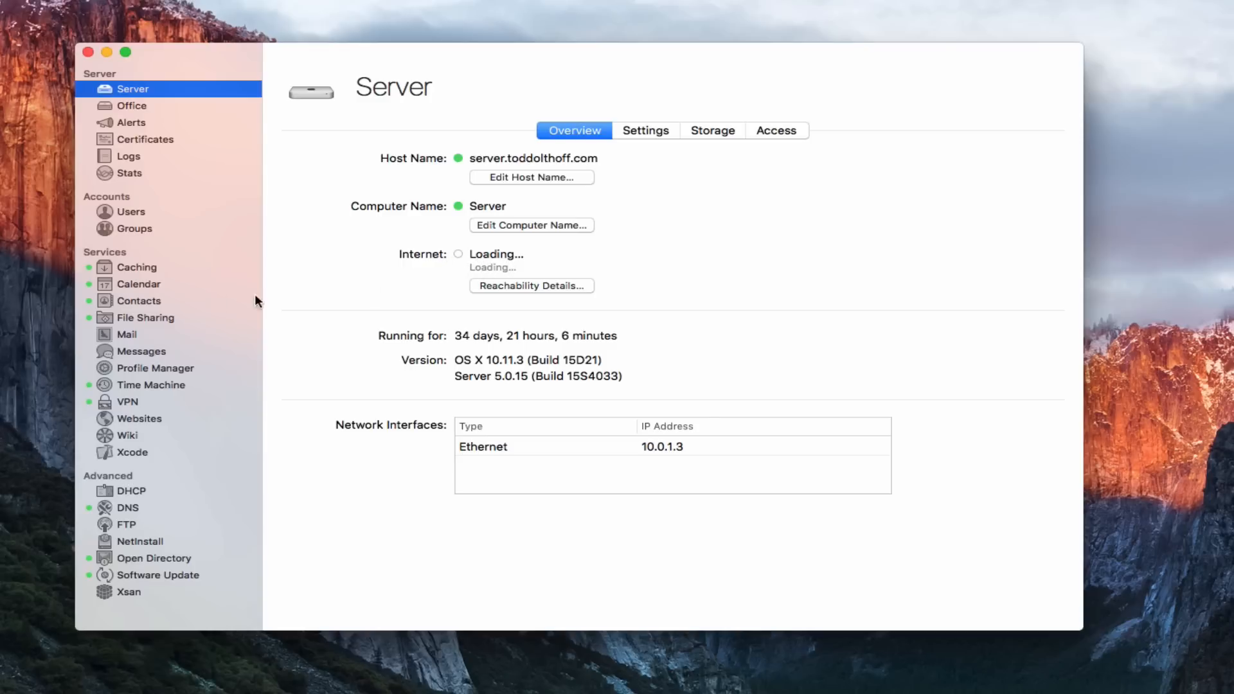
# Return to the Calendar service settings from the sidebar
pyautogui.click(137, 284)
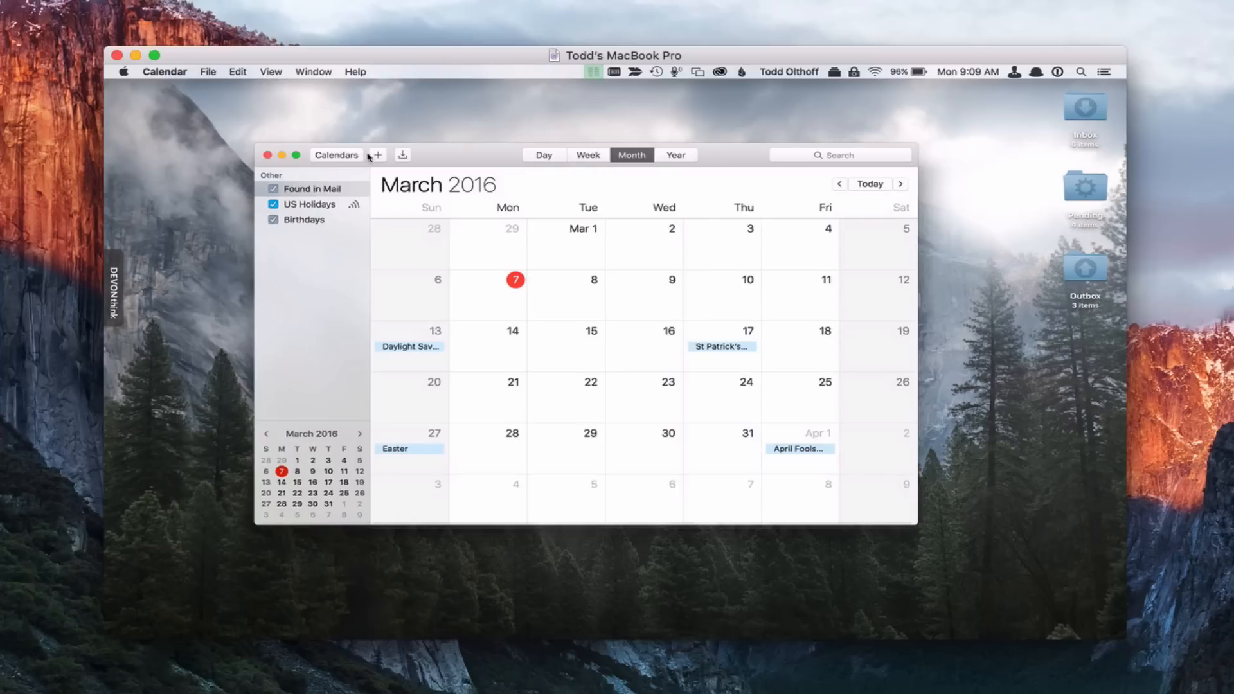
# In Internet Accounts, check Calendars for the OS X Server account so its calendar syncs
pyautogui.click(162, 72)
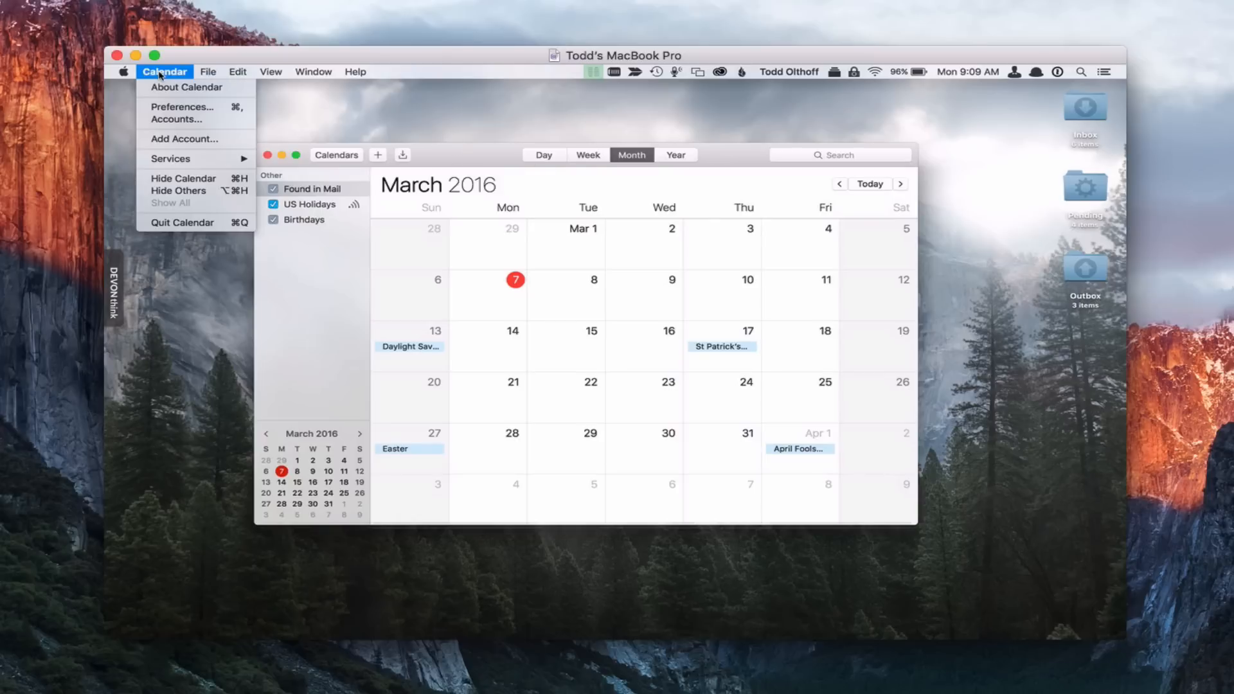
pyautogui.click(177, 119)
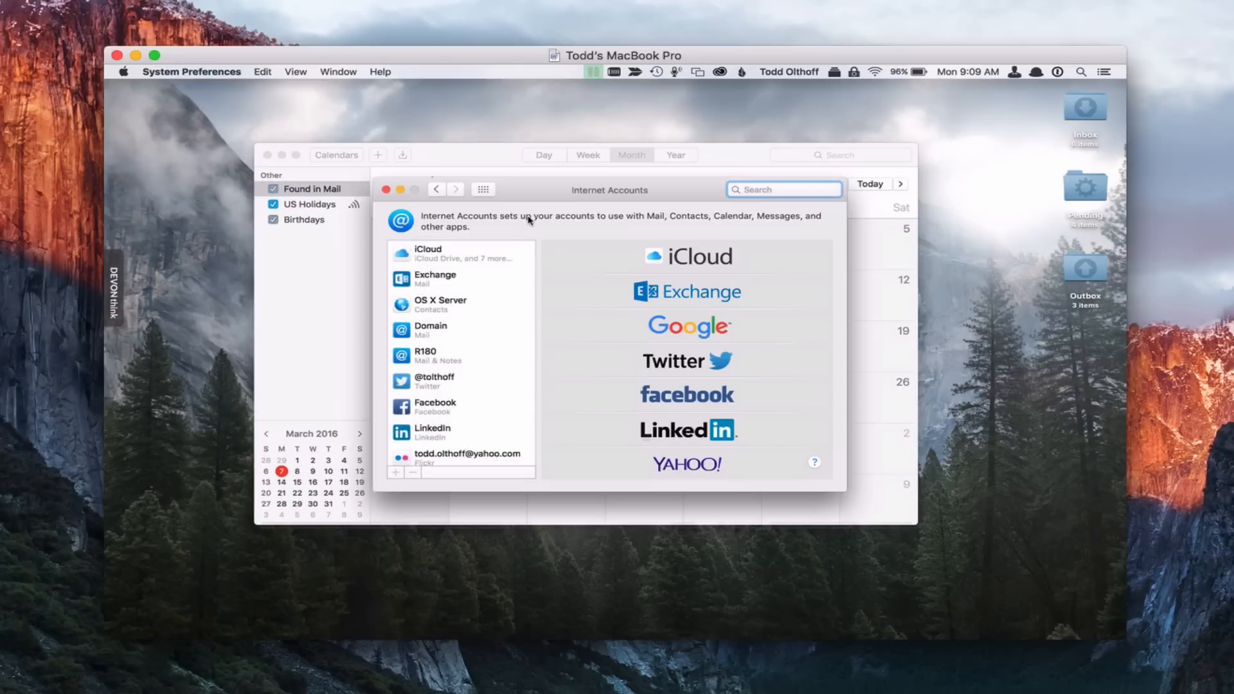
pyautogui.click(464, 308)
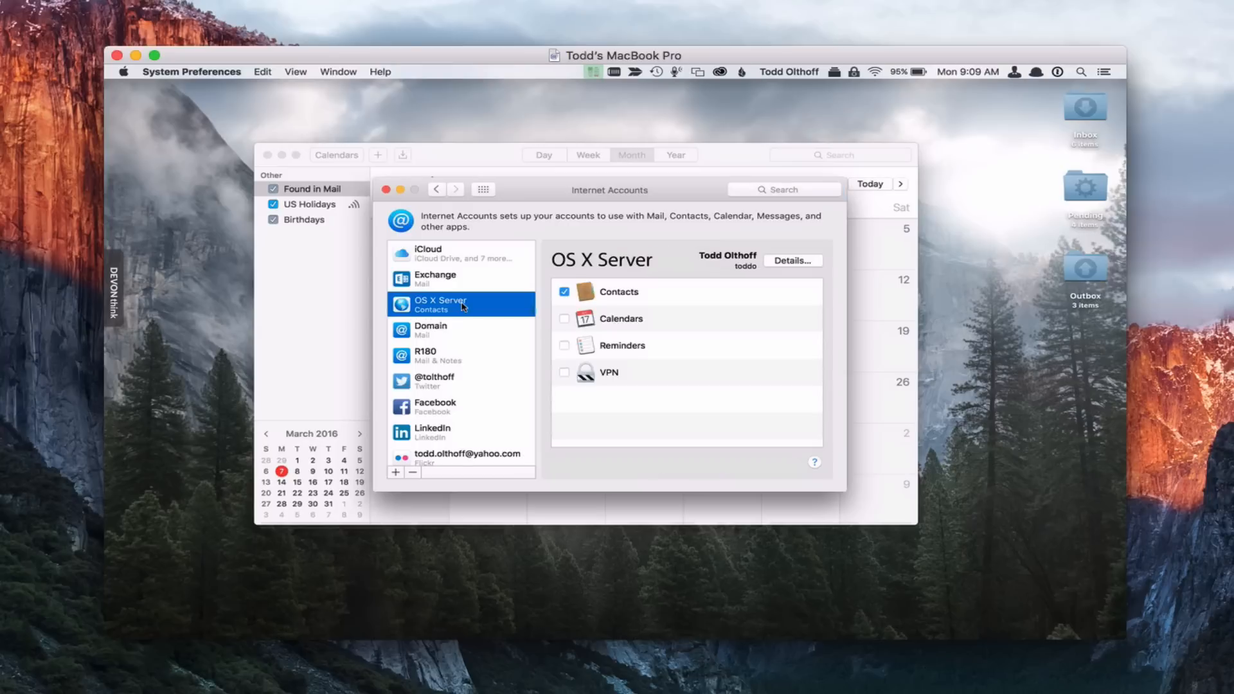
pyautogui.click(396, 473)
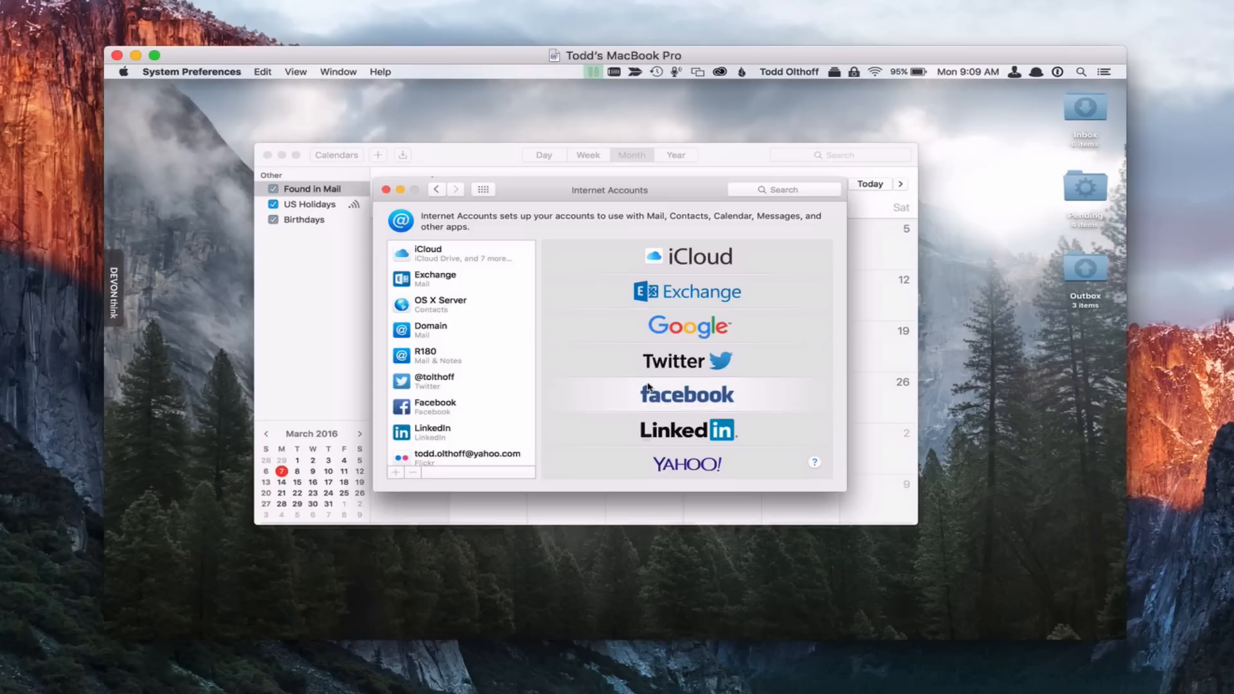
pyautogui.scroll(-5, 648, 386)
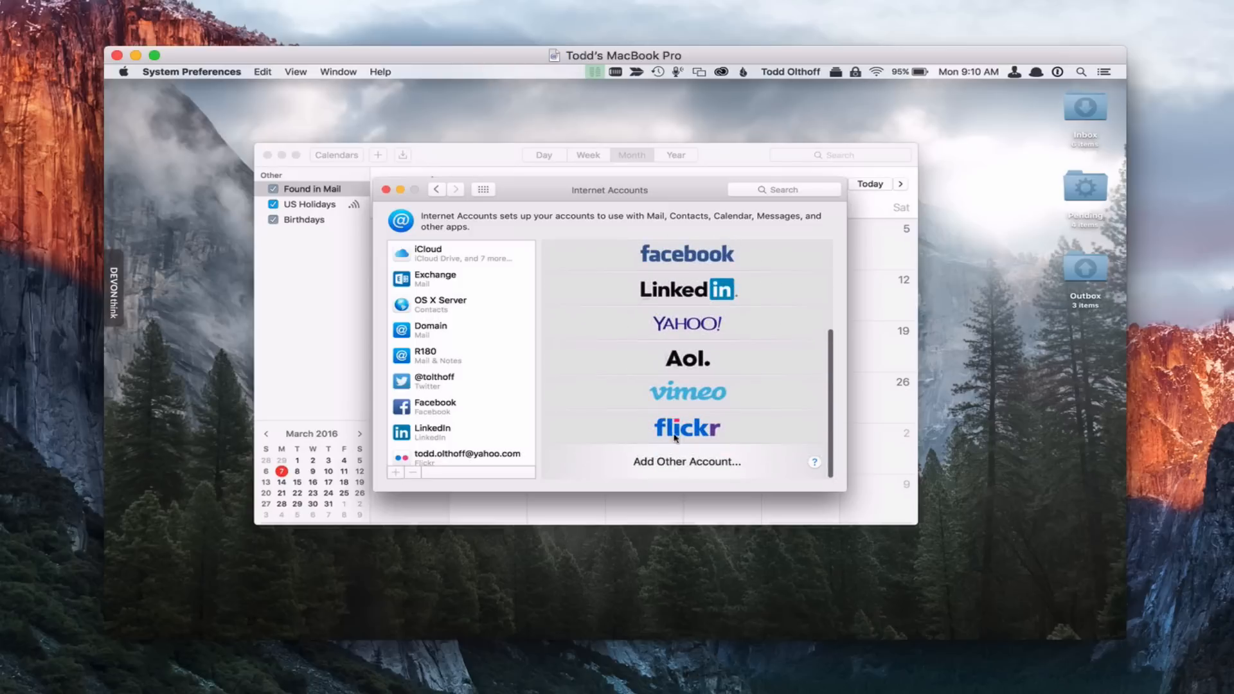
pyautogui.scroll(5, 687, 360)
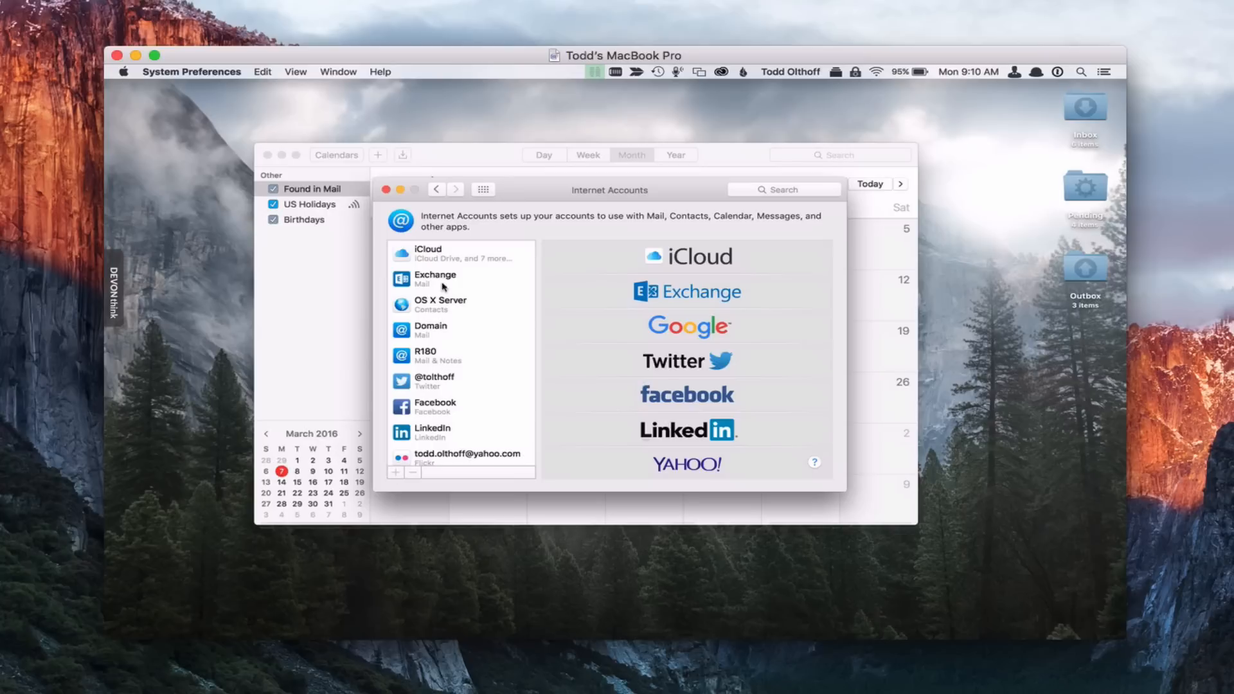
pyautogui.click(430, 309)
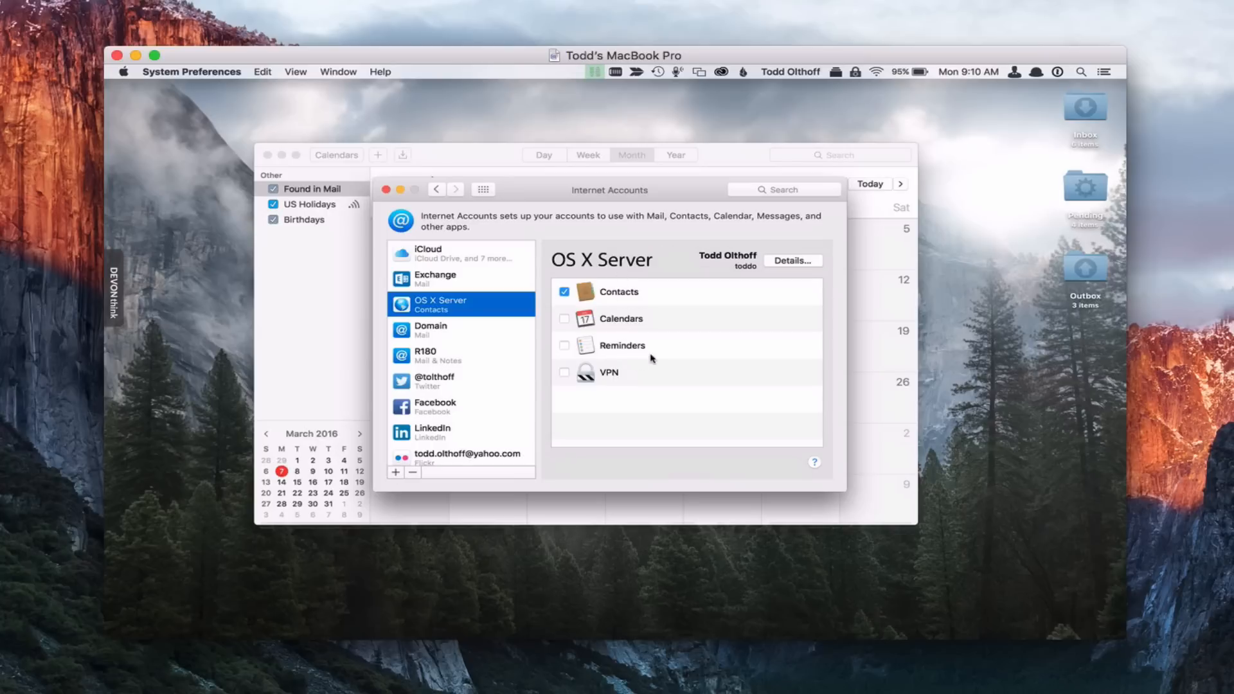
pyautogui.click(565, 320)
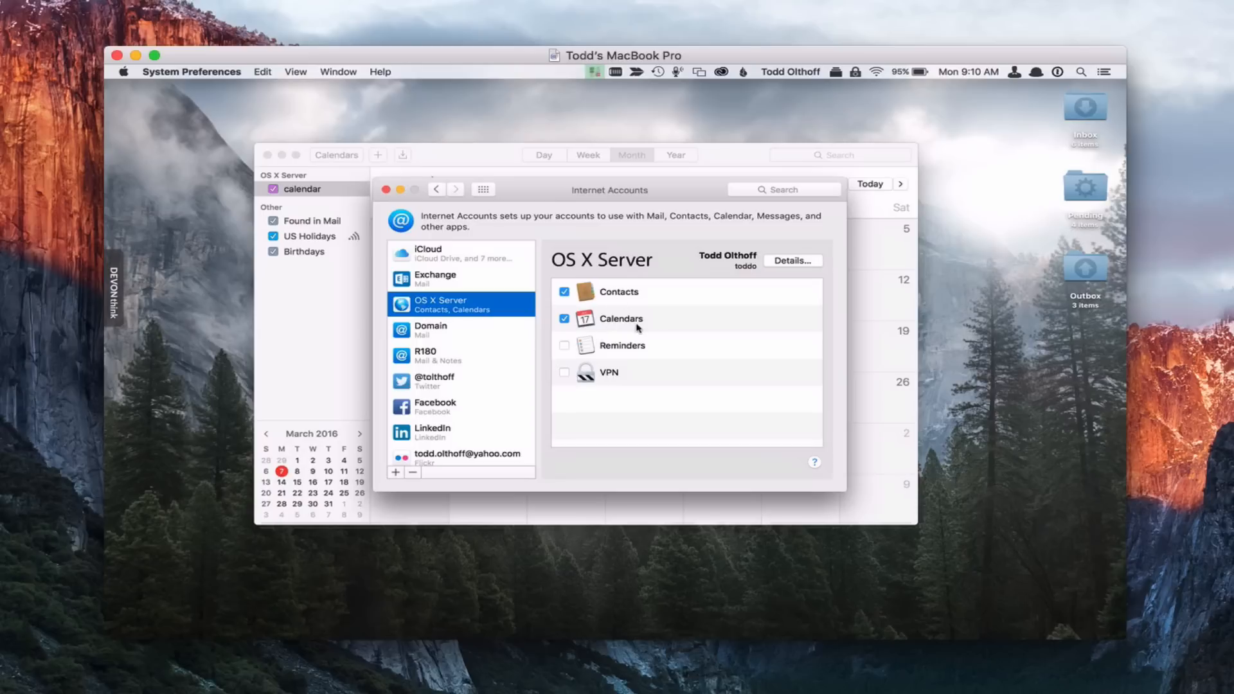
pyautogui.click(387, 190)
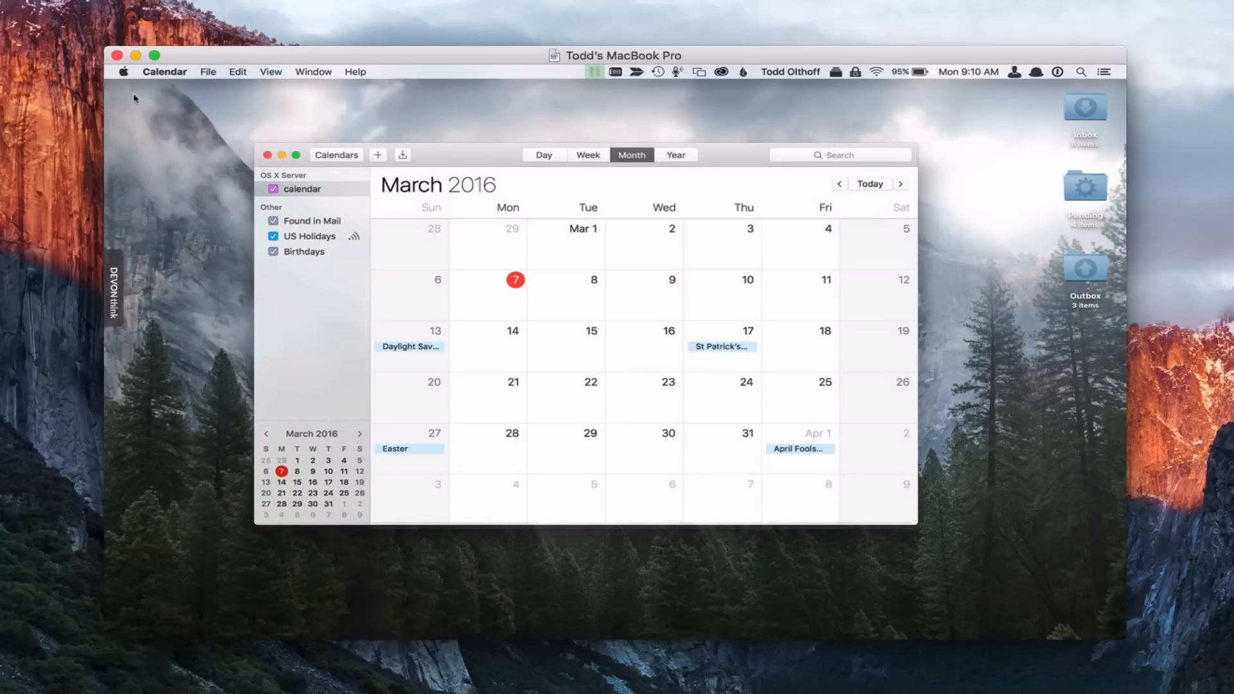
# In Calendar's Accounts preferences, start an Other CalDAV account set to Manual, then cancel it
pyautogui.click(161, 73)
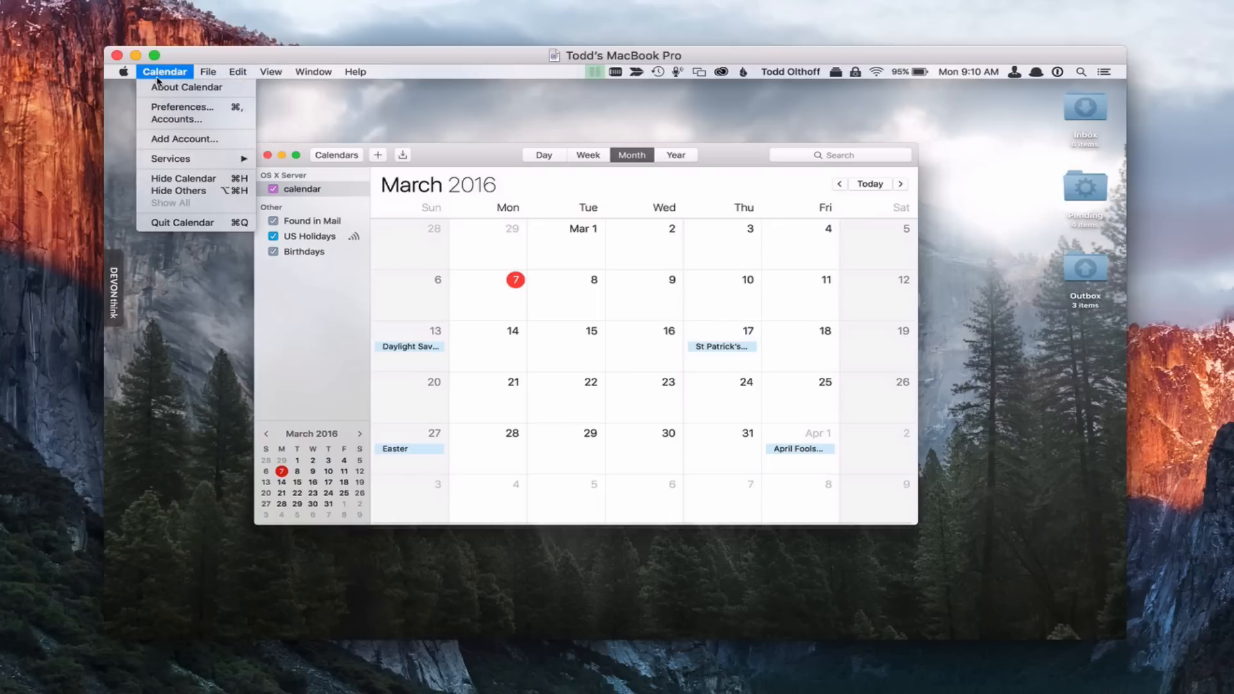
pyautogui.click(169, 108)
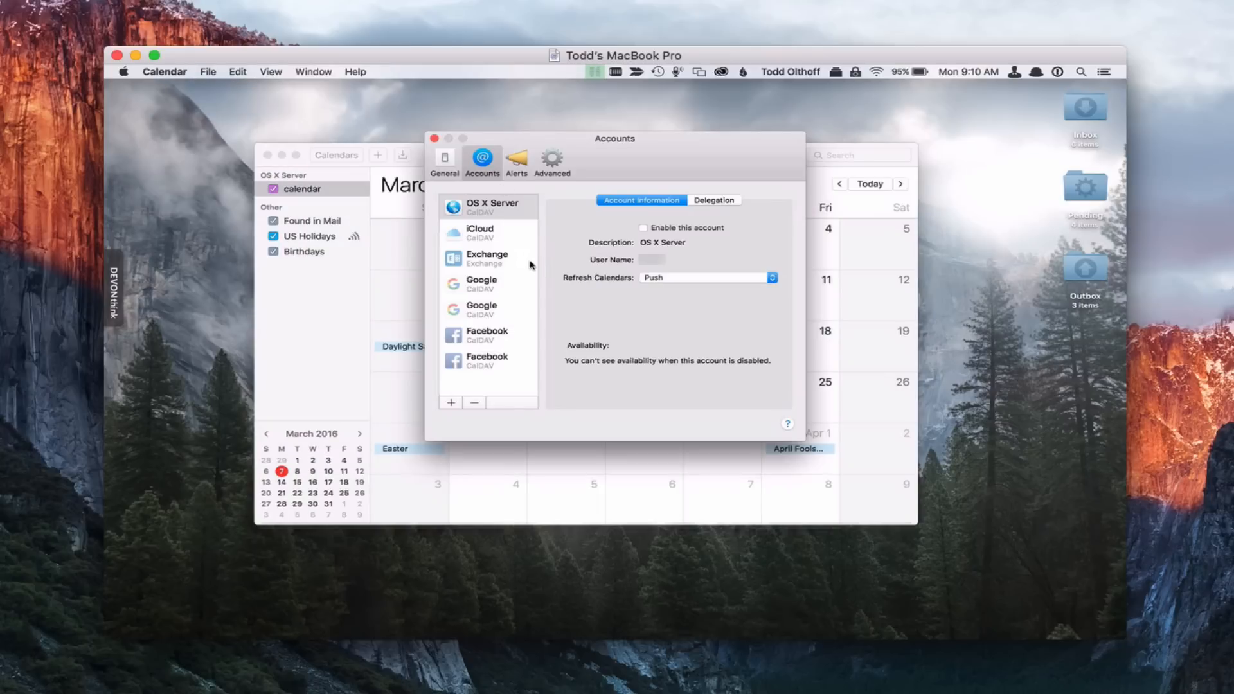
pyautogui.click(452, 403)
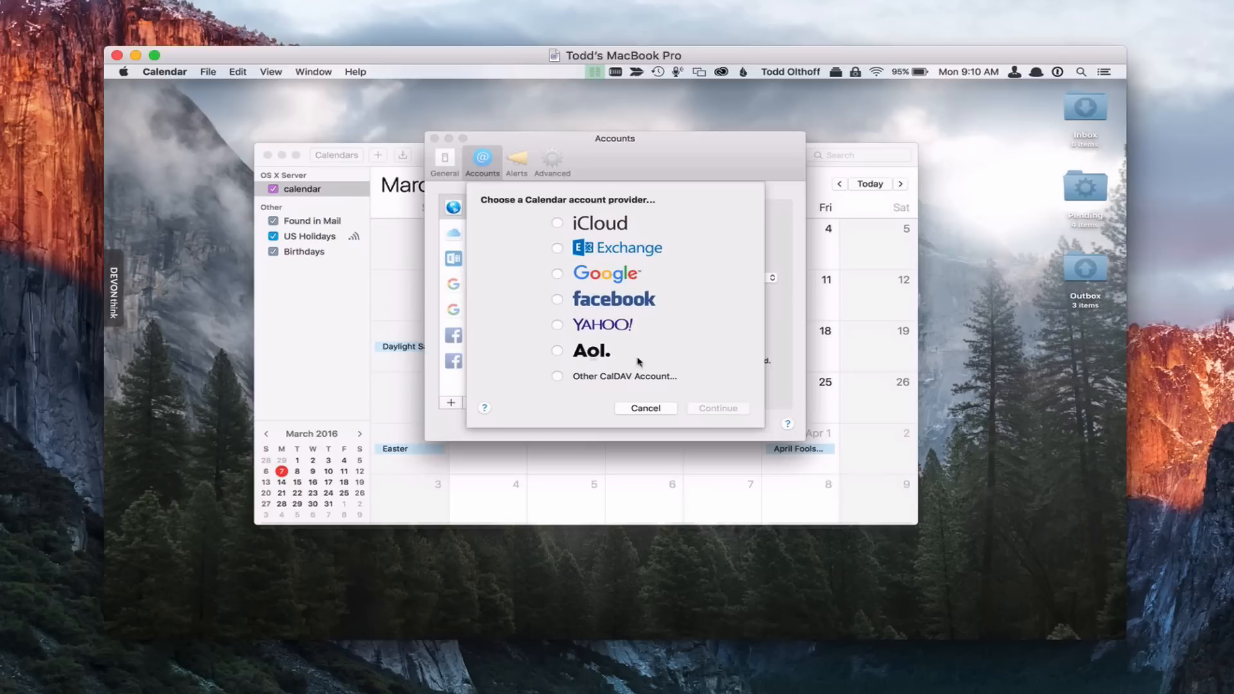
pyautogui.click(557, 376)
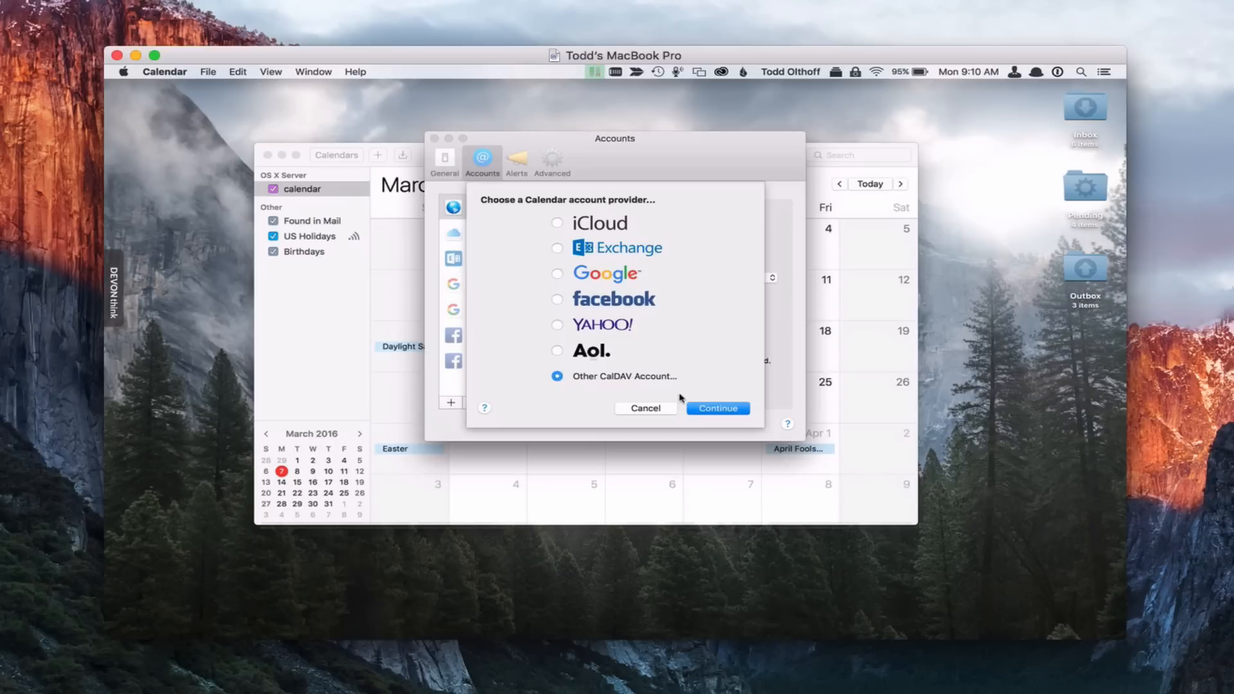
pyautogui.click(703, 410)
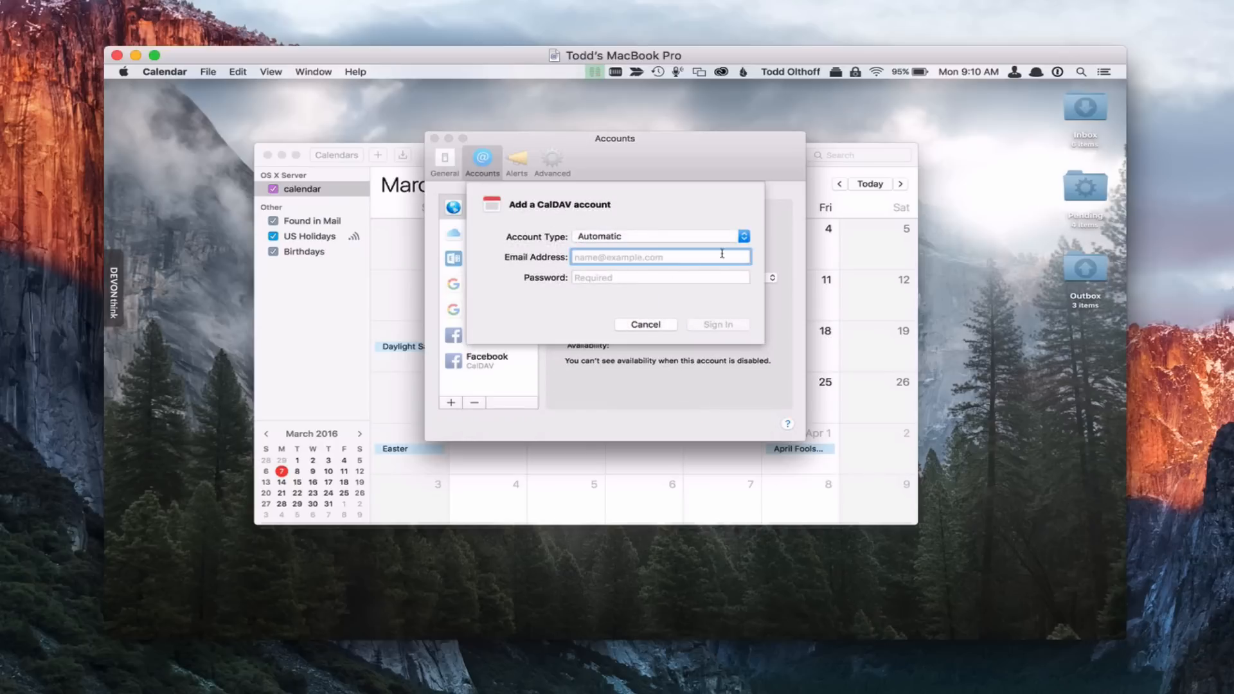
pyautogui.click(744, 240)
pyautogui.click(731, 253)
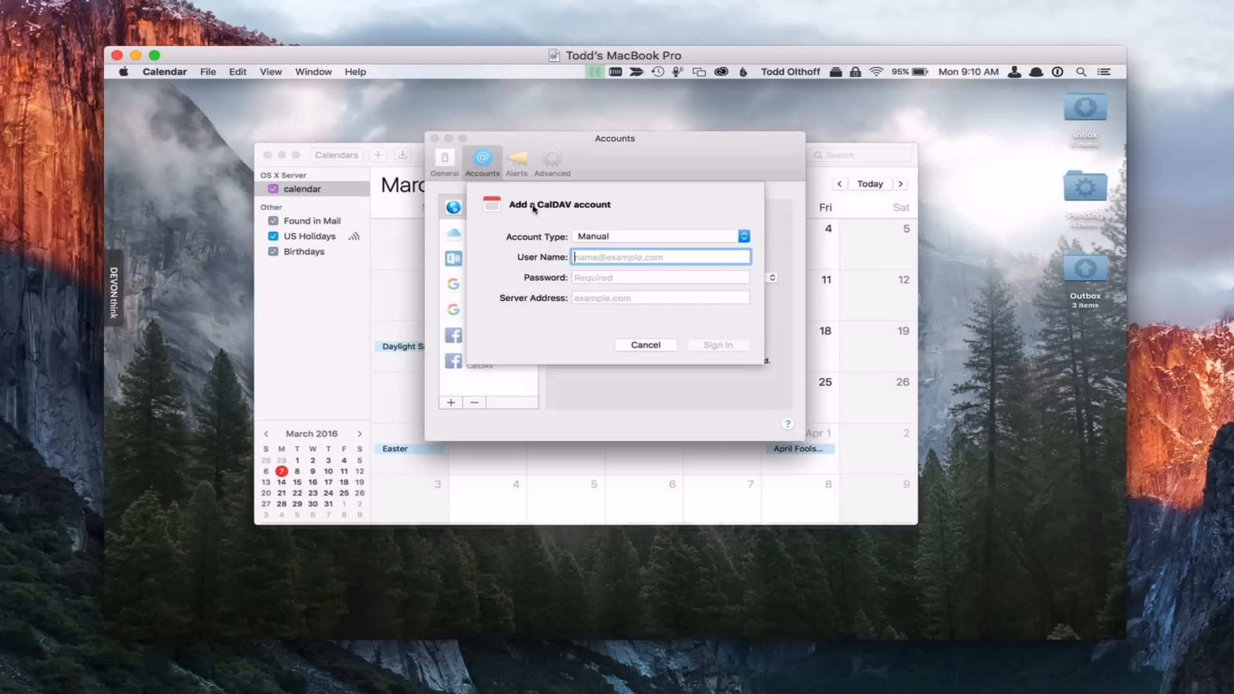
pyautogui.click(646, 345)
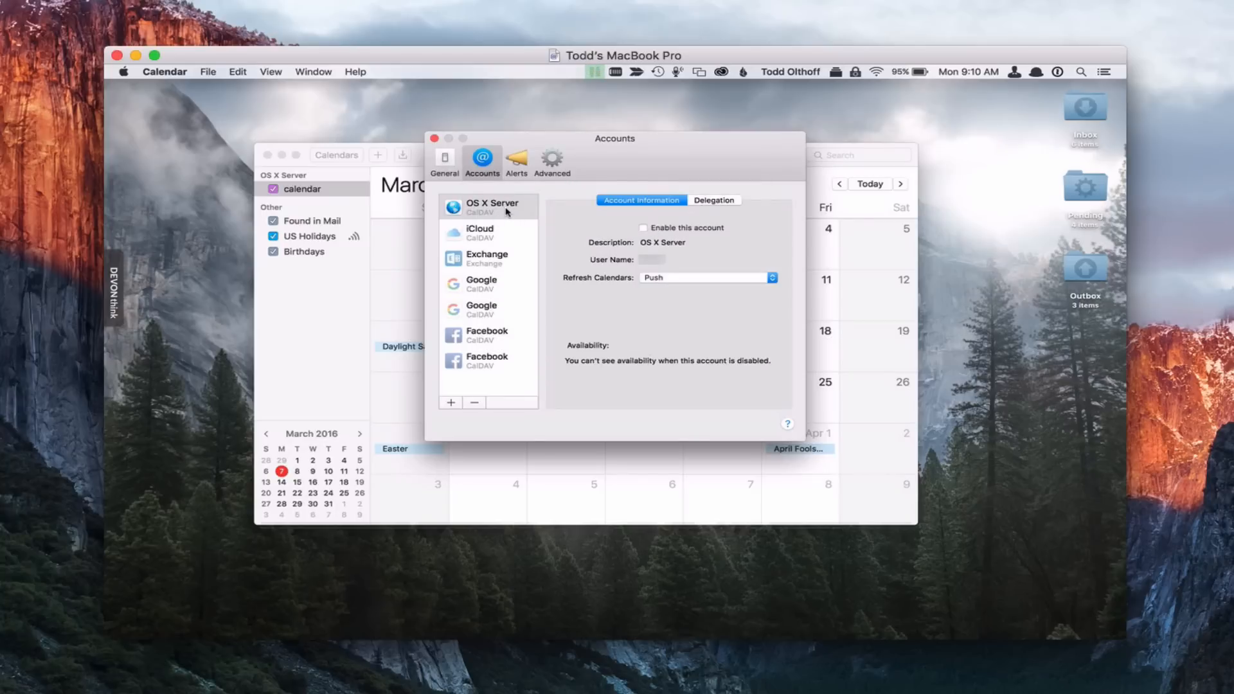
# Enable the OS X Server account with Push refresh and close Preferences
pyautogui.click(644, 229)
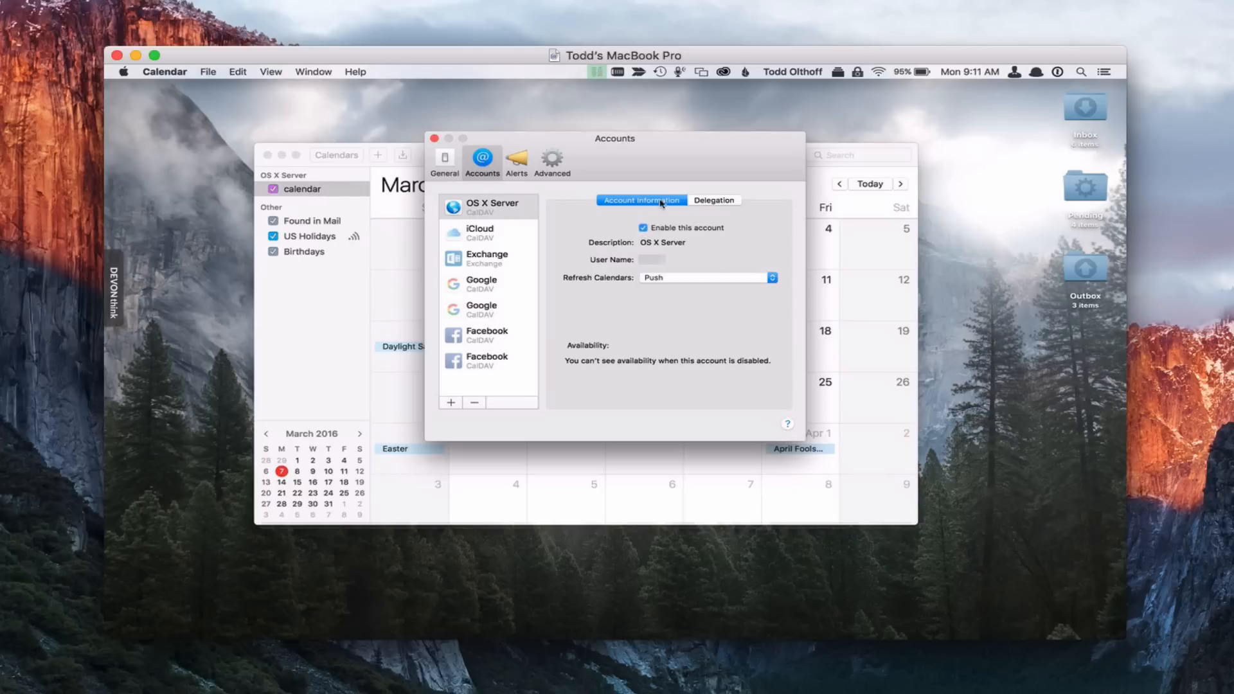
pyautogui.click(719, 204)
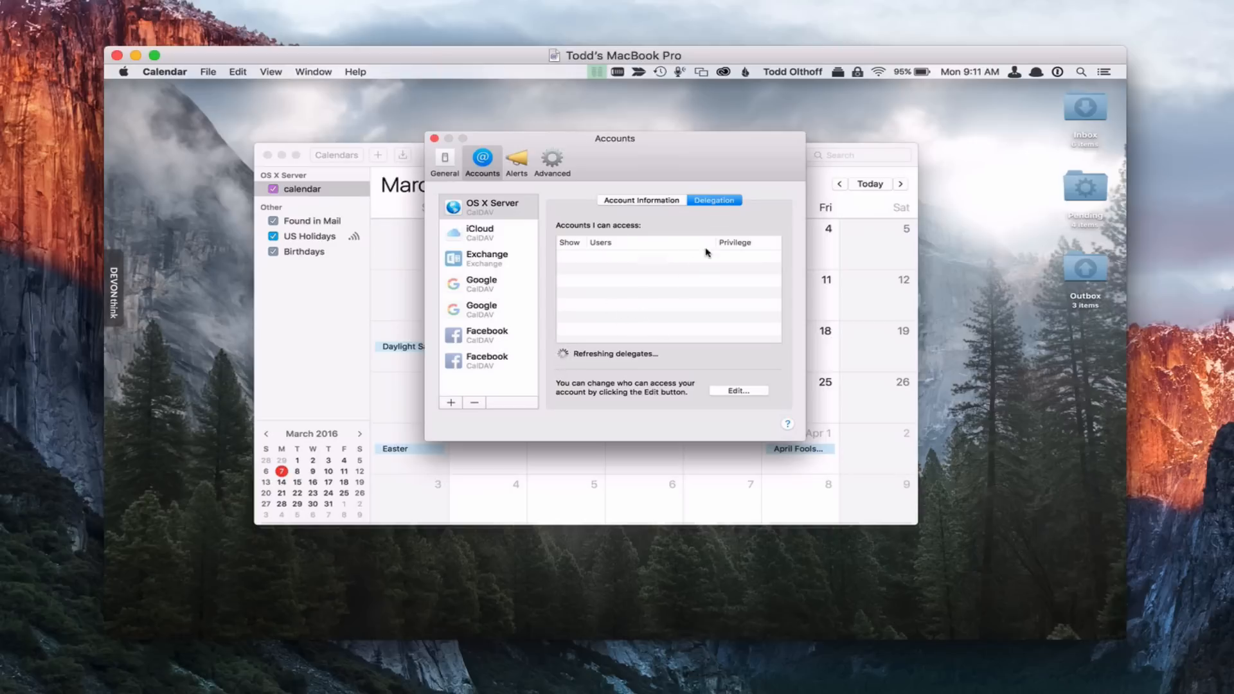
pyautogui.click(730, 393)
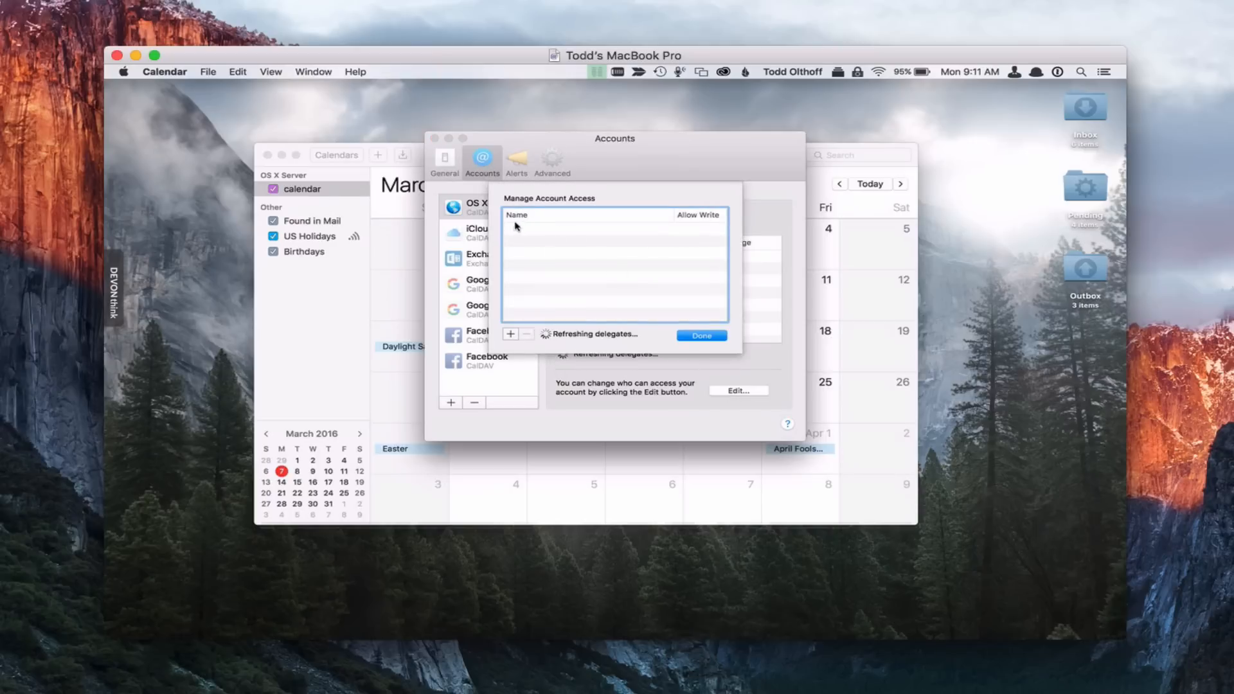
pyautogui.click(707, 336)
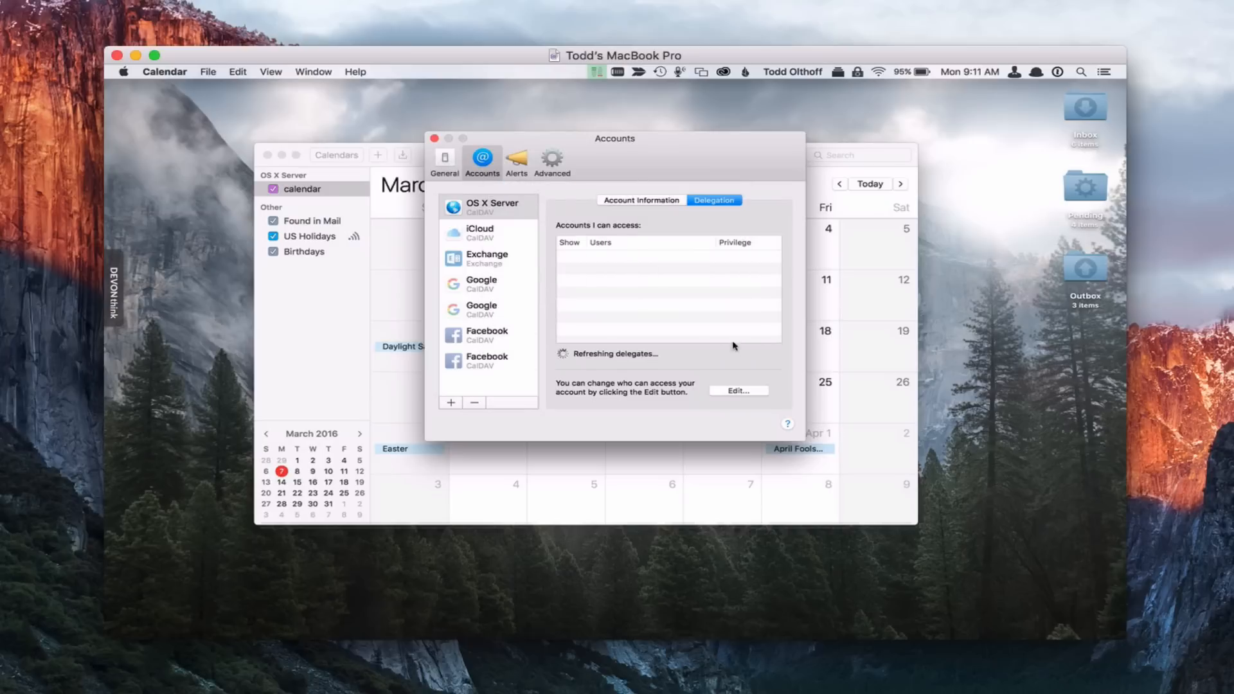
pyautogui.click(633, 202)
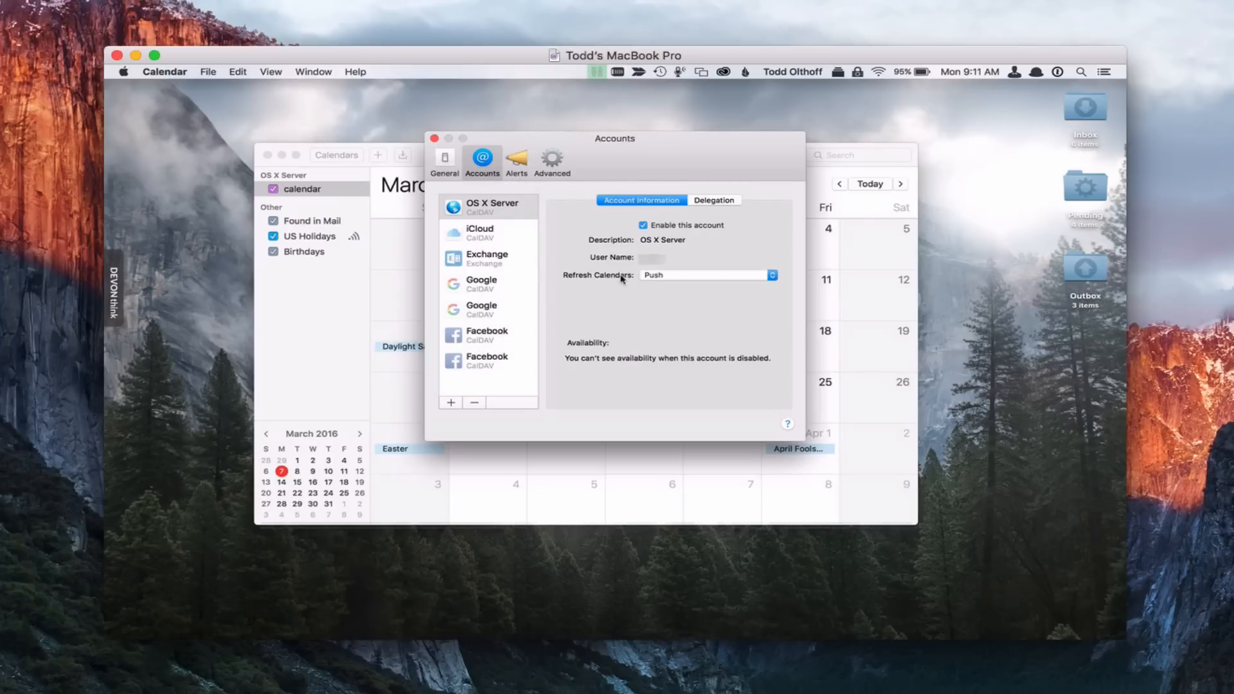
pyautogui.click(774, 277)
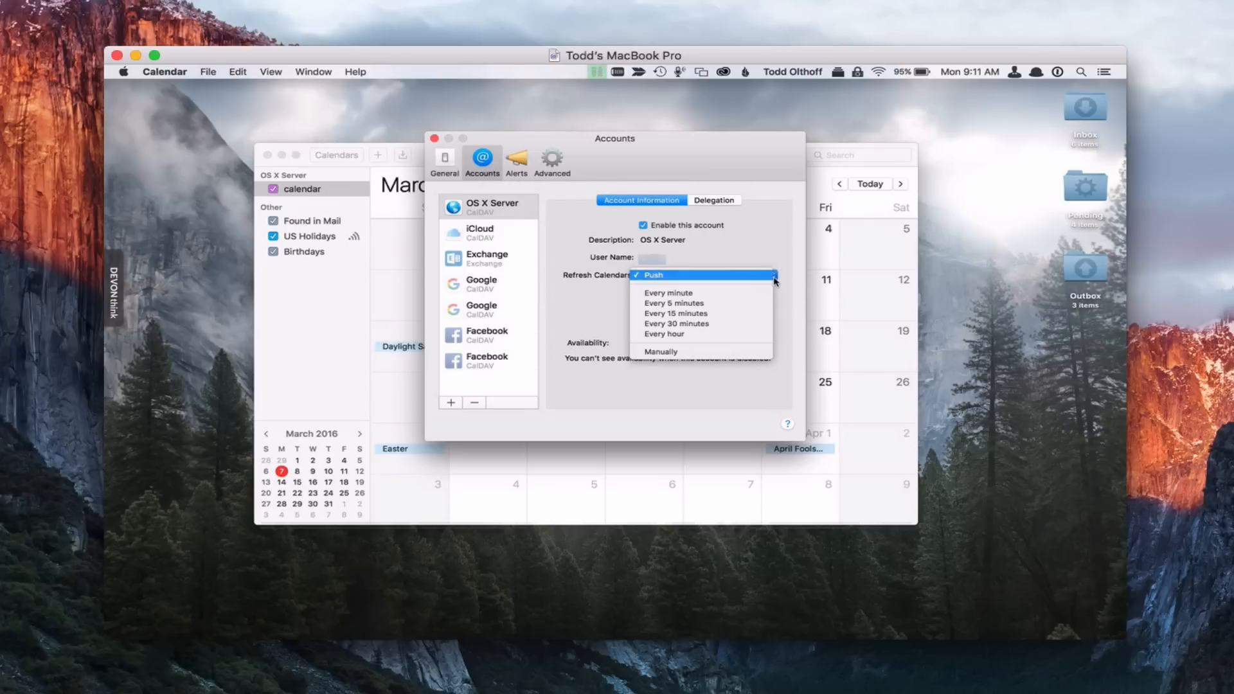
pyautogui.click(751, 241)
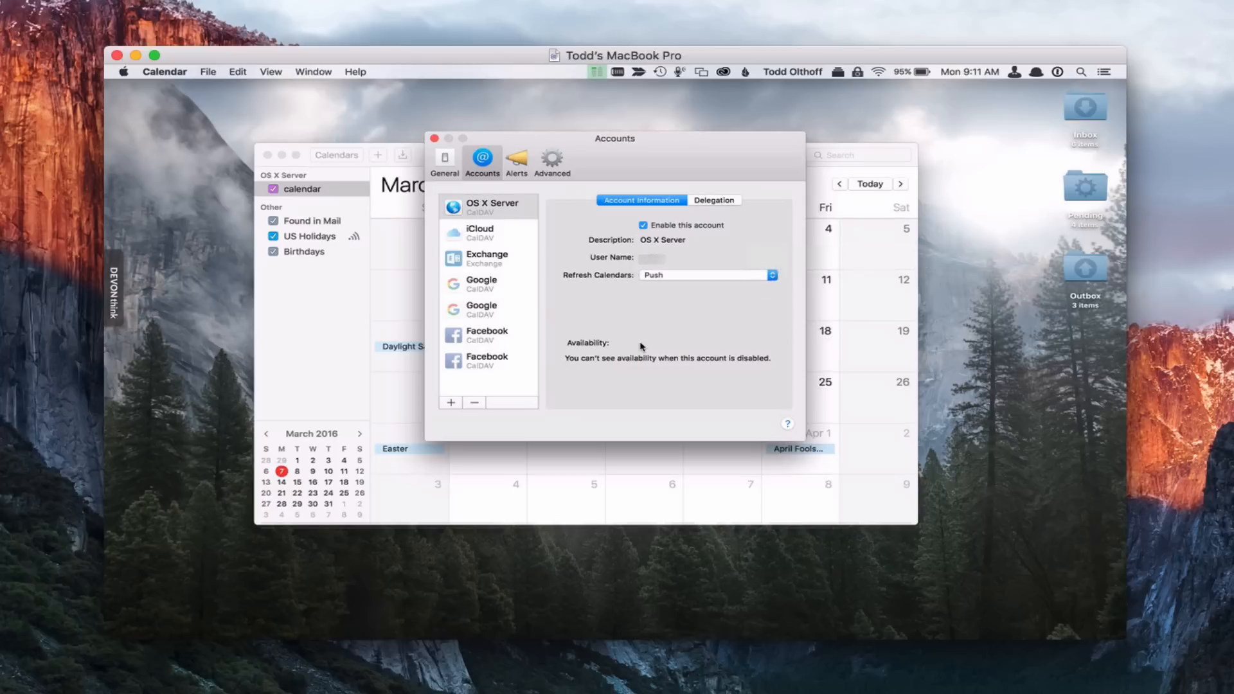
pyautogui.click(498, 212)
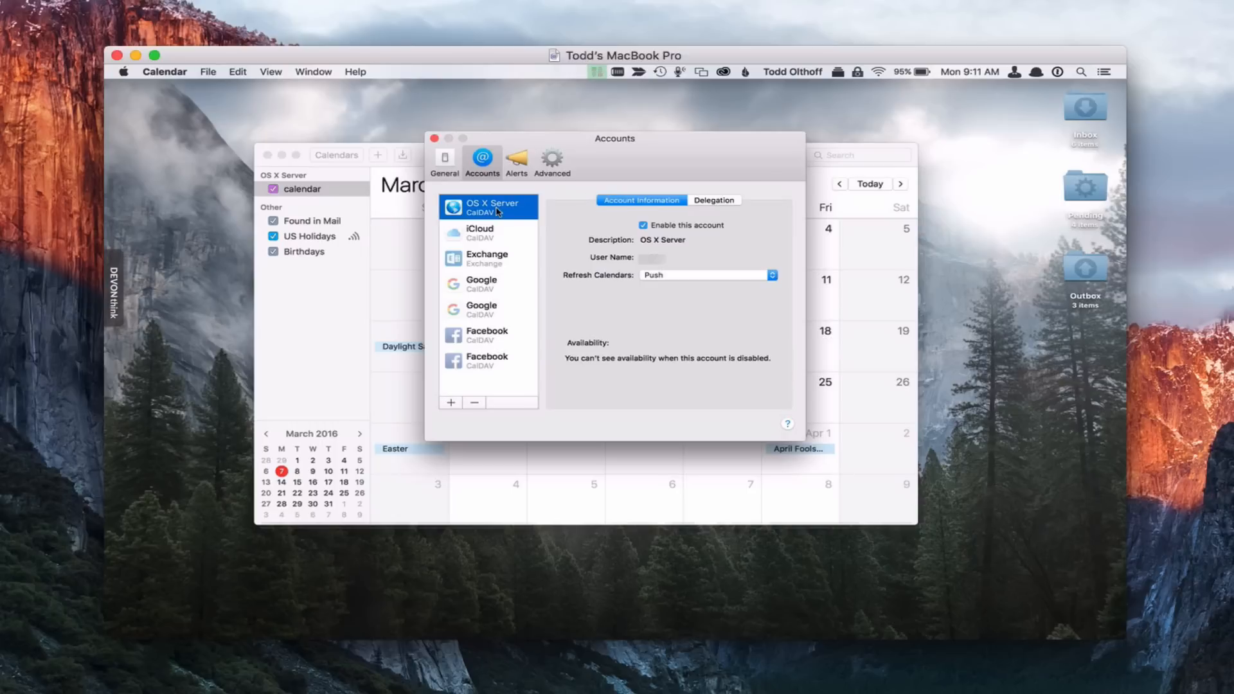
pyautogui.click(435, 139)
# Add a 7 PM–8 PM event named 'Movie Night' on Friday, March 11, 2016
pyautogui.moveTo(291, 181)
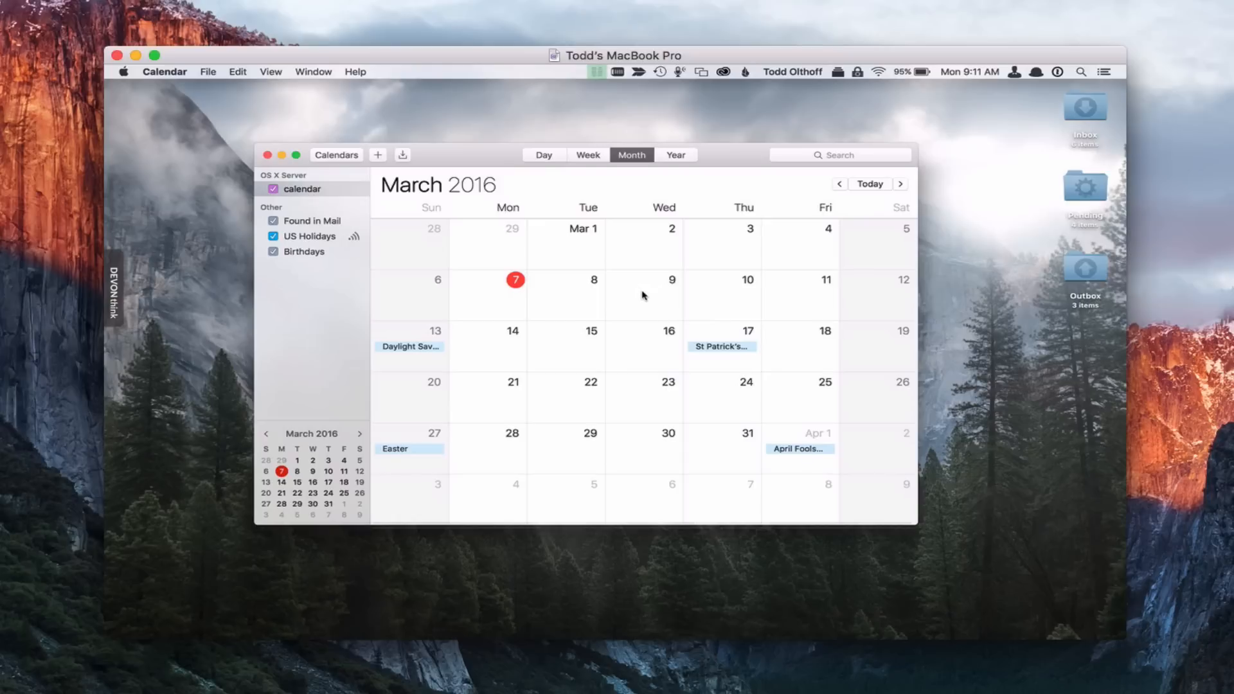
pyautogui.doubleClick(801, 315)
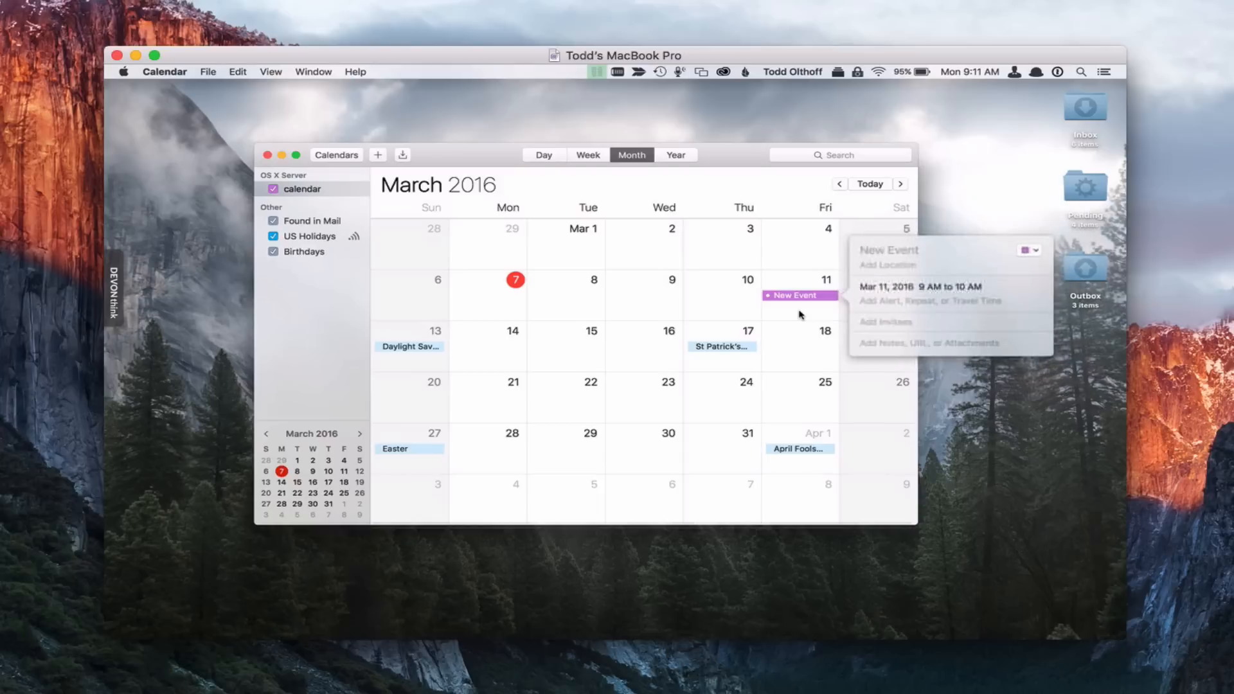
pyautogui.click(923, 288)
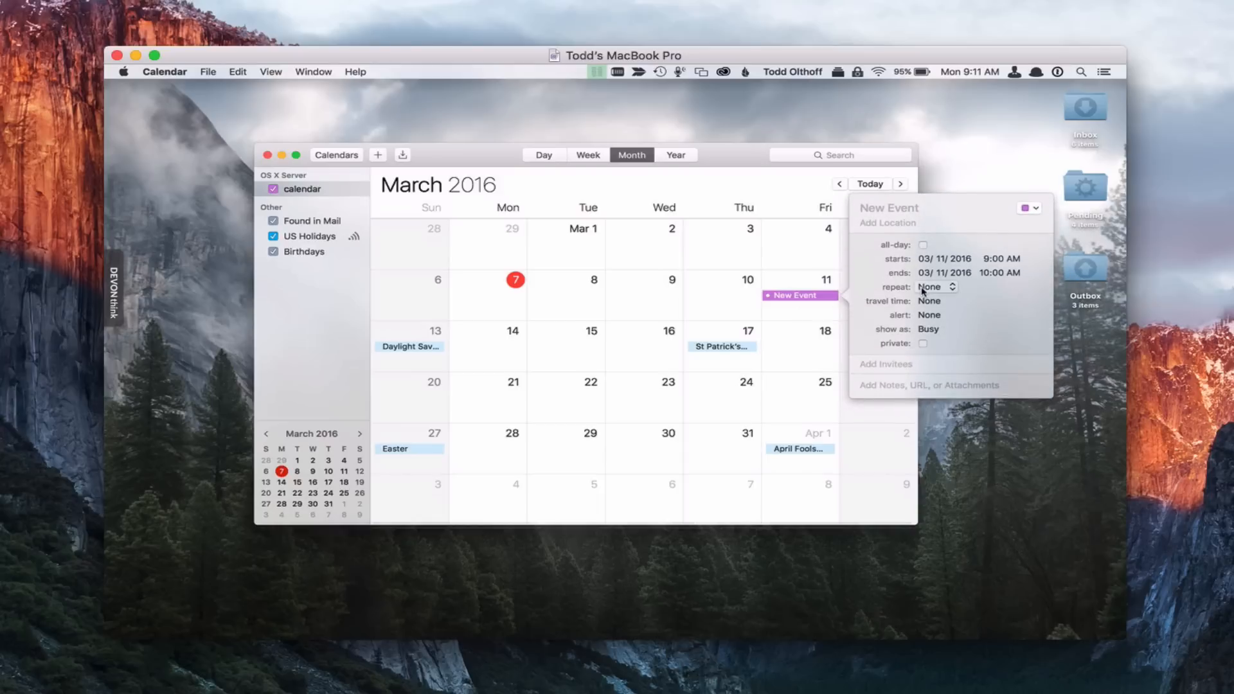
pyautogui.click(990, 260)
pyautogui.click(1012, 260)
pyautogui.click(908, 207)
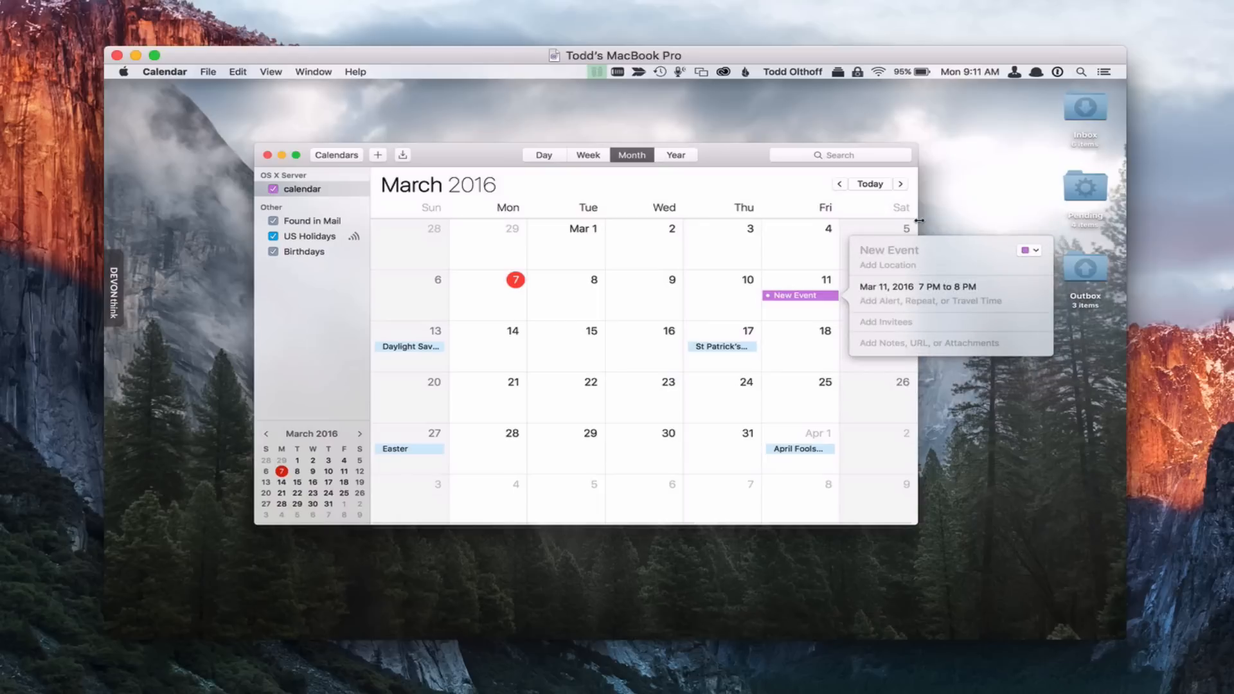
pyautogui.write('Movie Night')
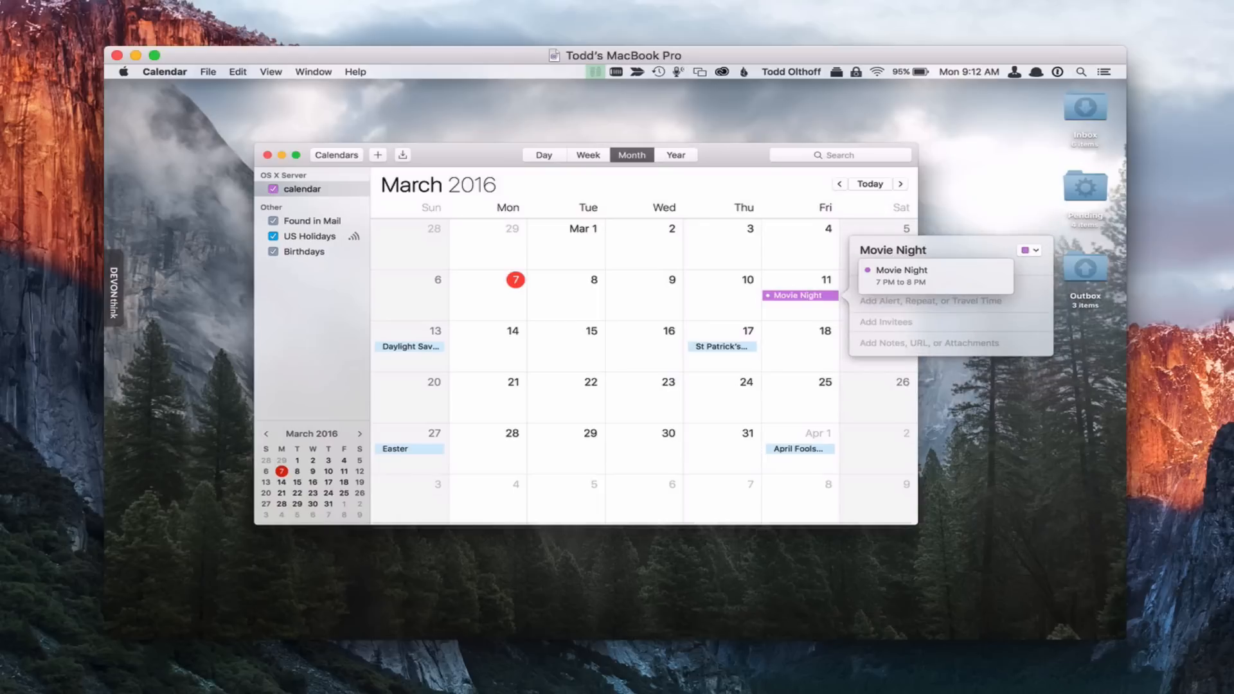
# Set Movie Night's location to the Living Room conference room
pyautogui.click(934, 274)
pyautogui.click(891, 265)
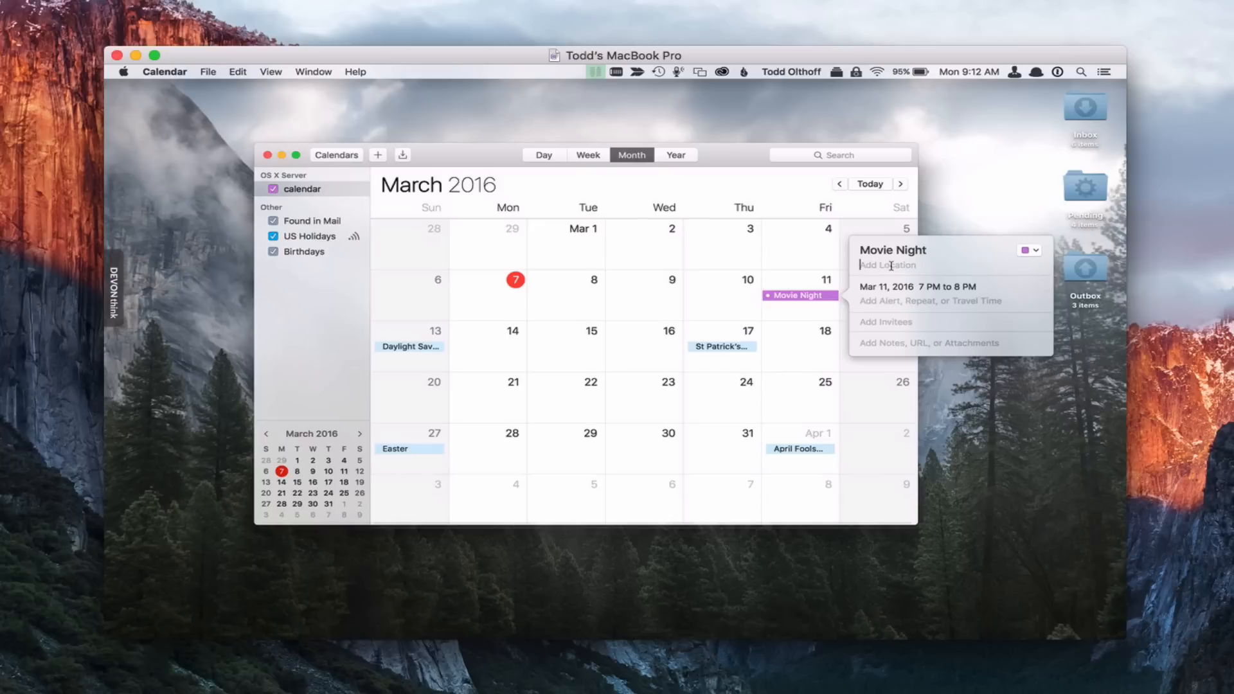
pyautogui.write('Living r')
pyautogui.press('BackSpace')
pyautogui.write('room')
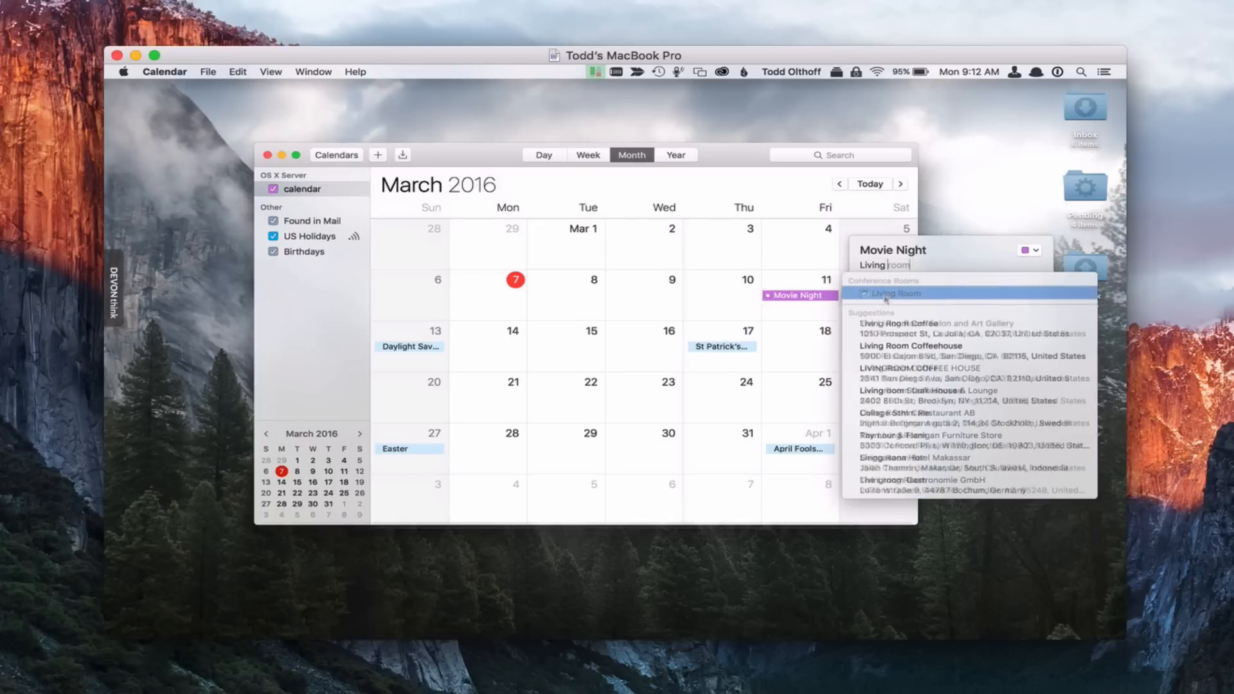
pyautogui.click(886, 298)
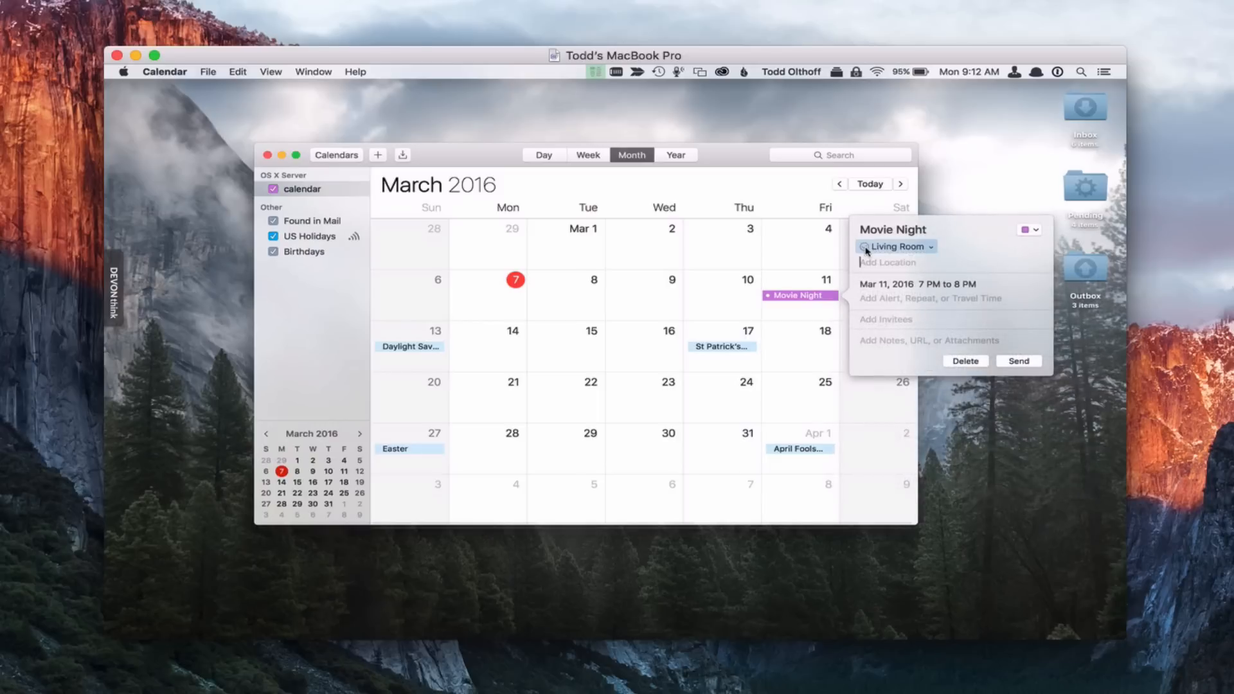
pyautogui.click(932, 249)
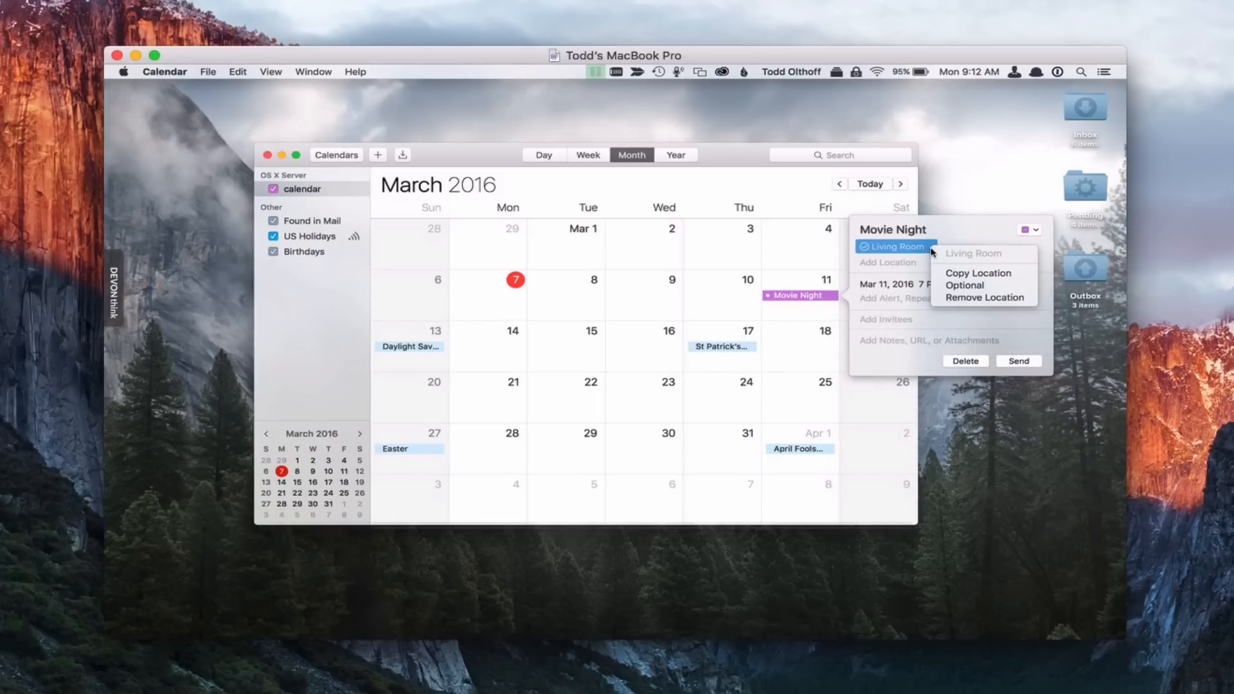
pyautogui.click(964, 230)
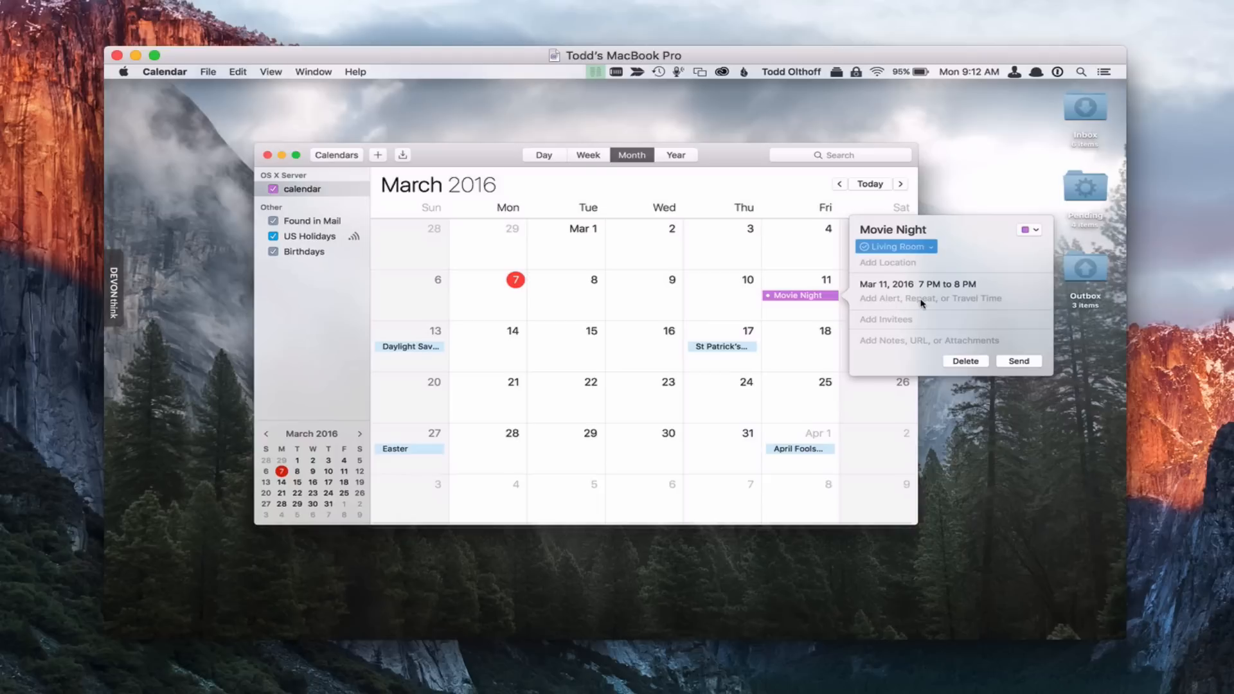
pyautogui.click(900, 322)
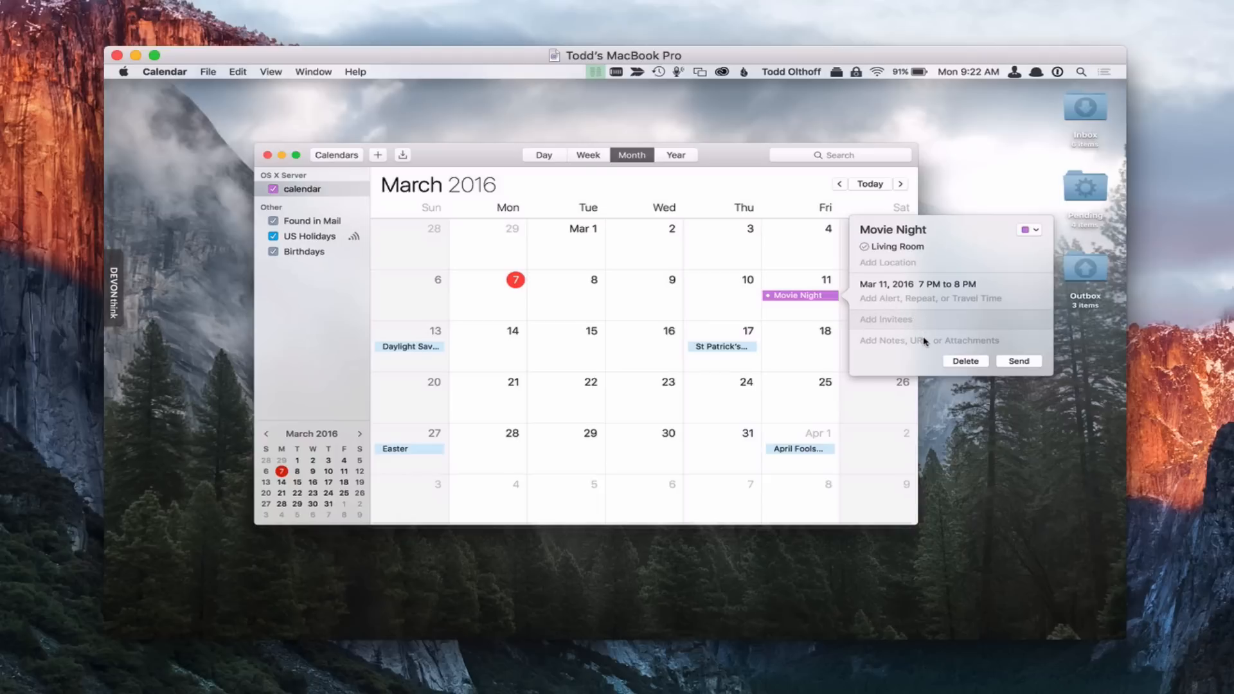
# Add the account owner as an invitee to Movie Night
pyautogui.write('Todd Olthoff')
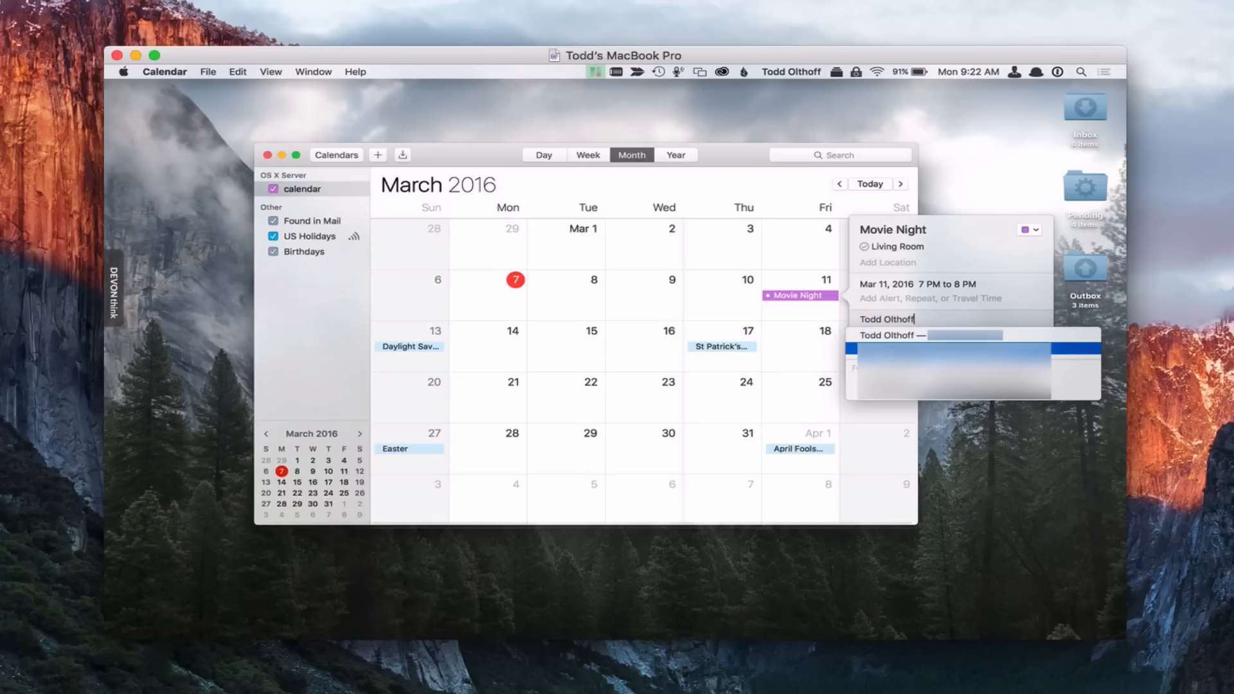
pyautogui.press('Return')
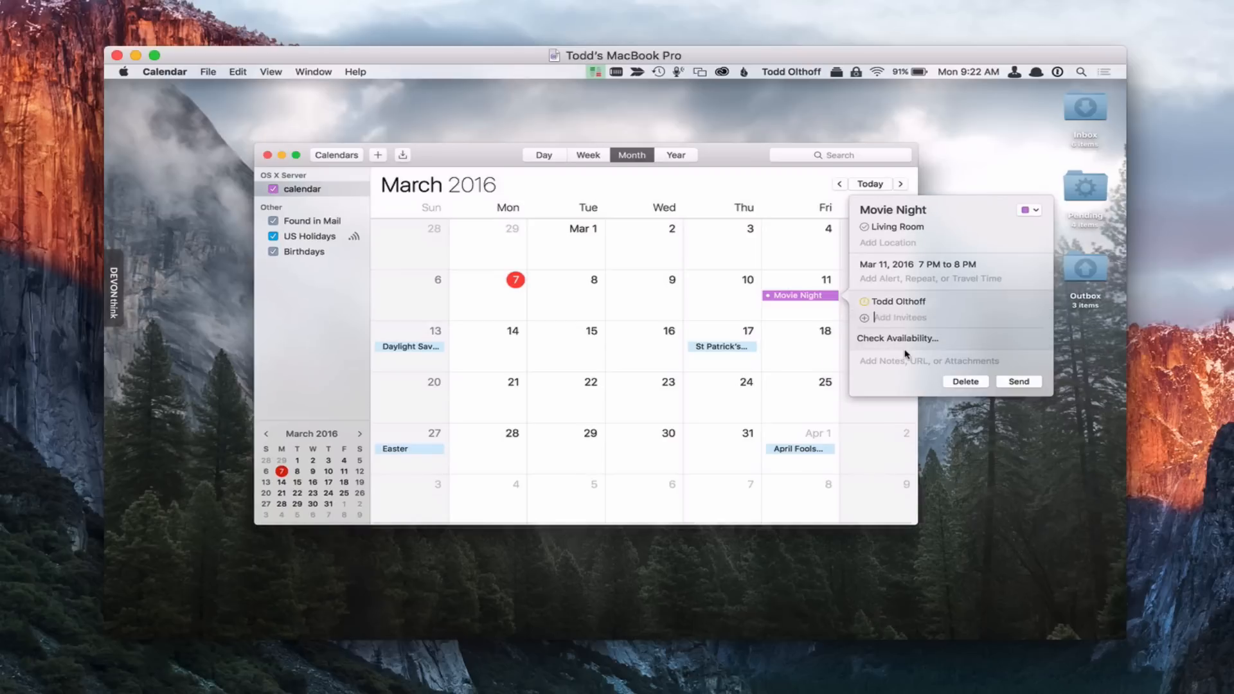
pyautogui.click(900, 303)
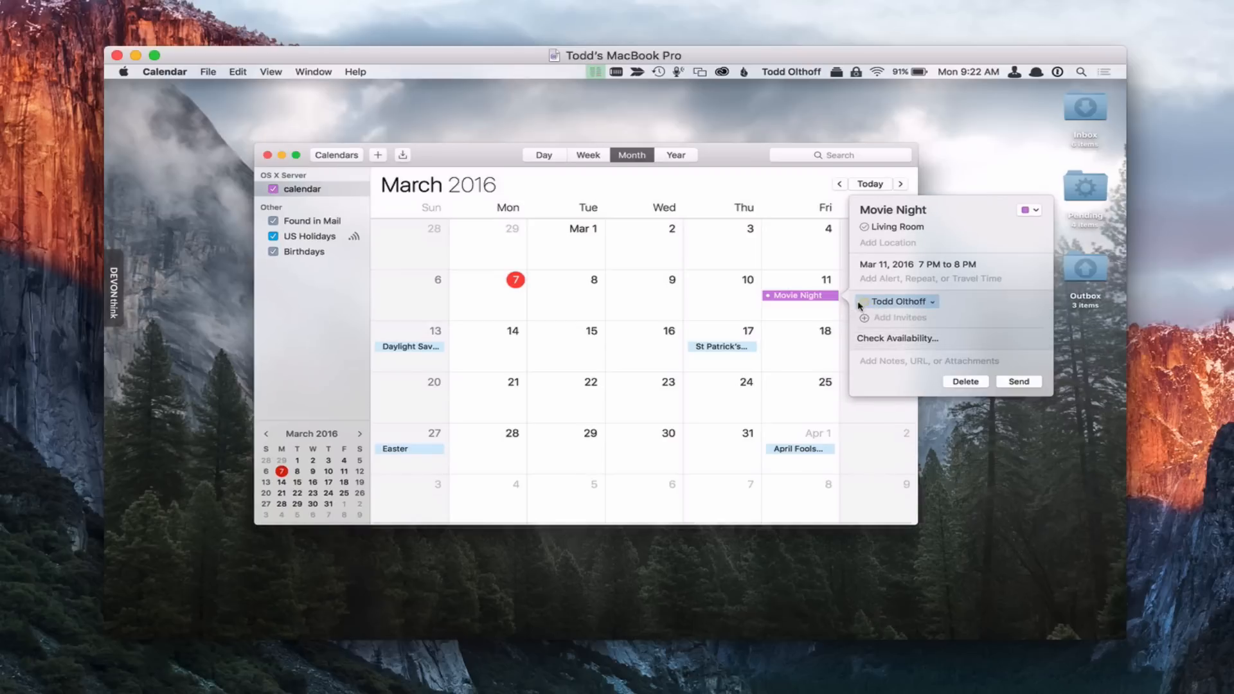
pyautogui.click(933, 302)
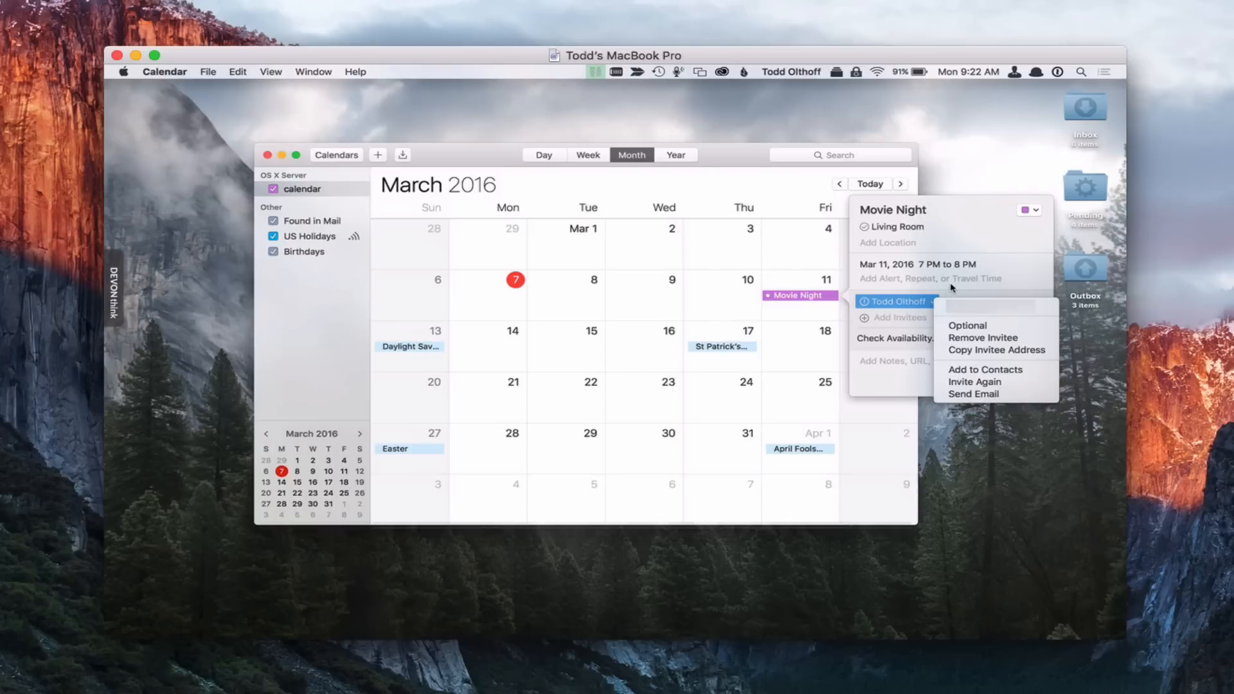
pyautogui.click(952, 286)
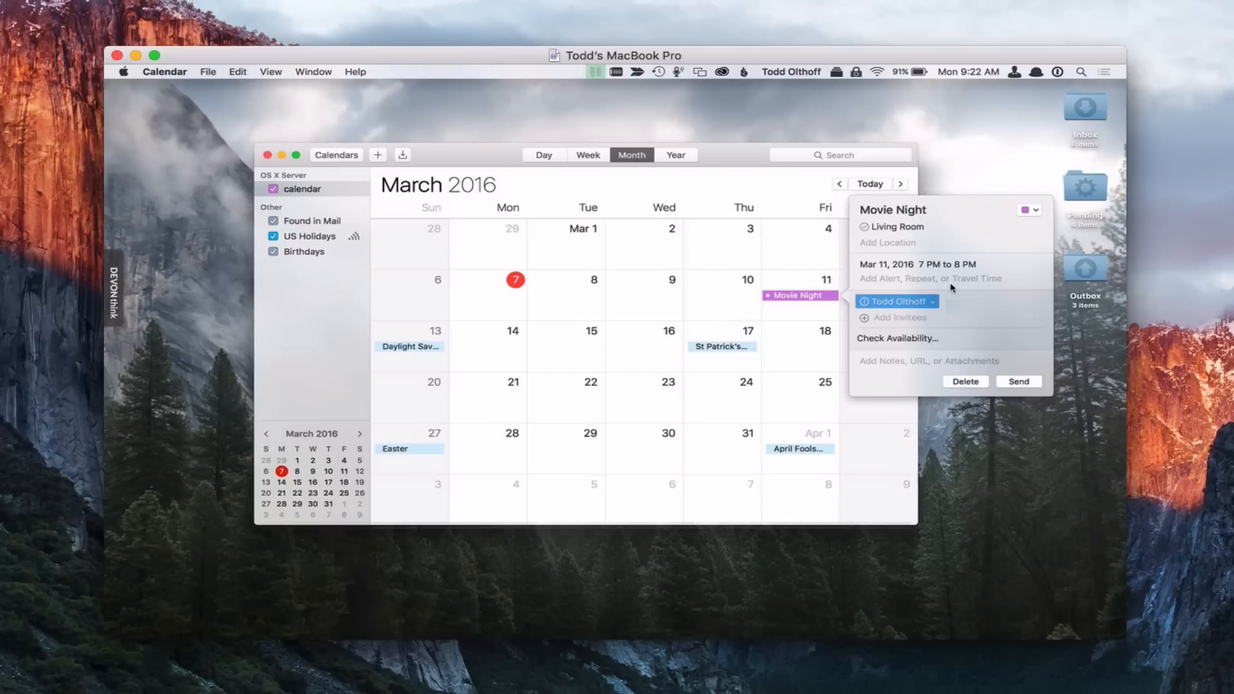
# Check the room's and invitee's availability, then send the invitation
pyautogui.click(923, 338)
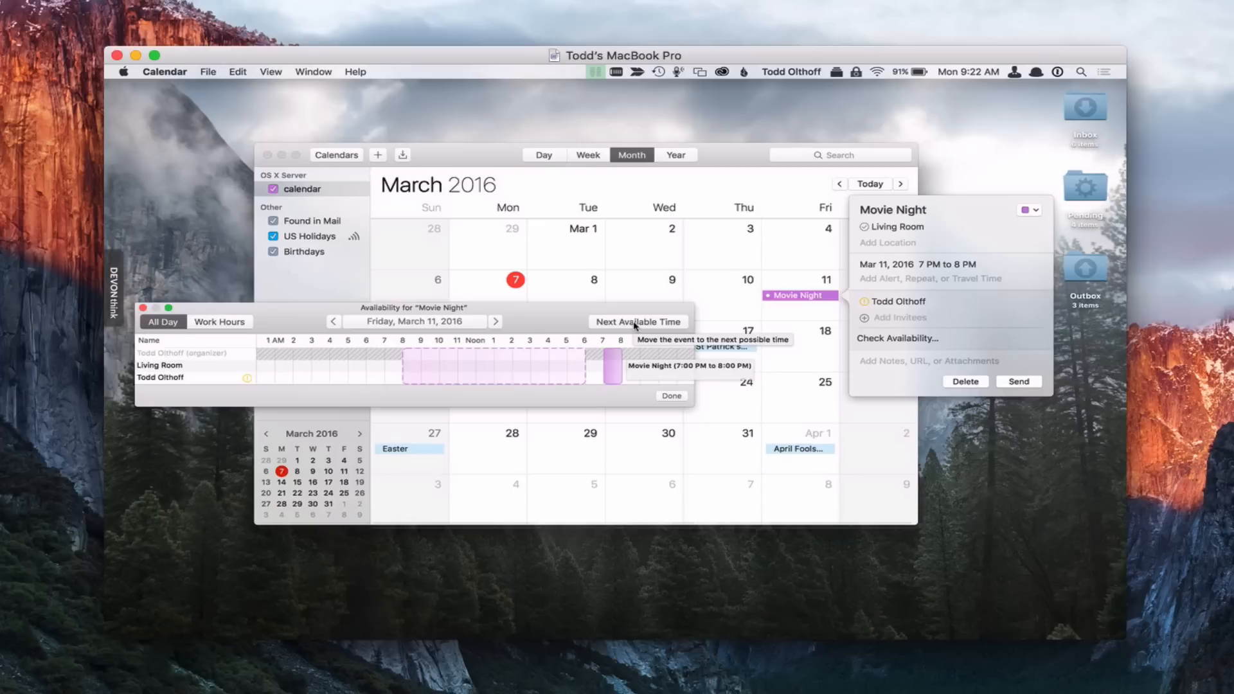
pyautogui.click(672, 397)
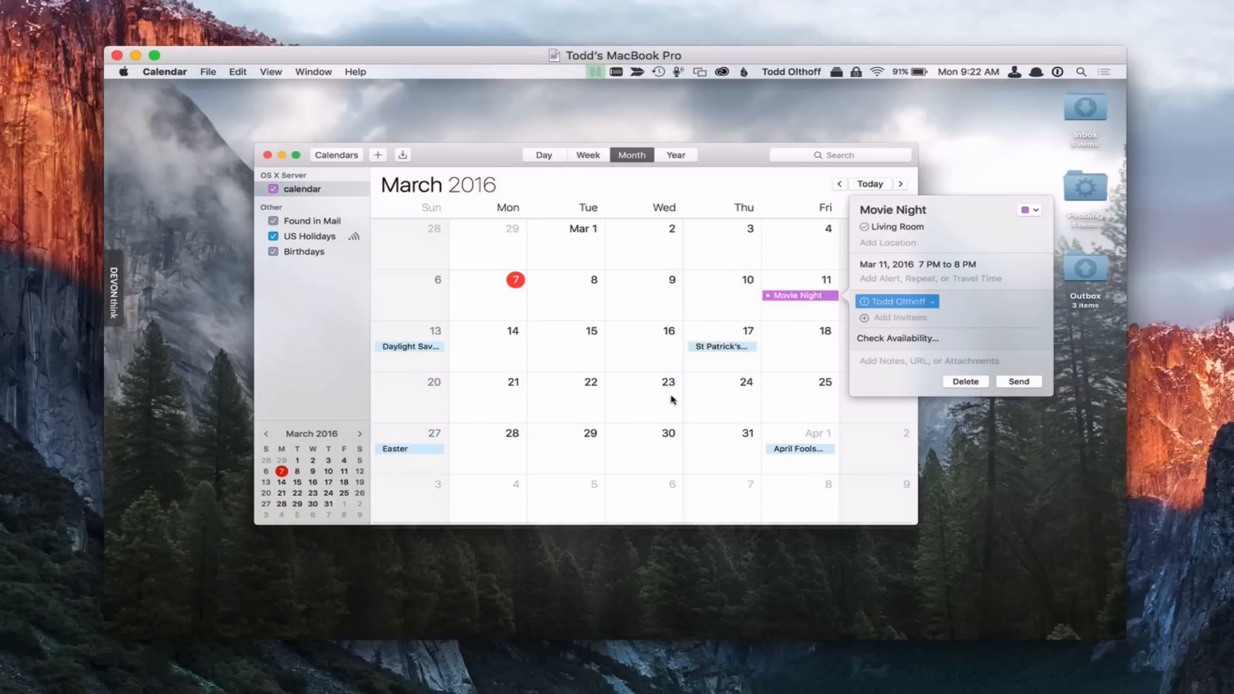
pyautogui.click(1026, 387)
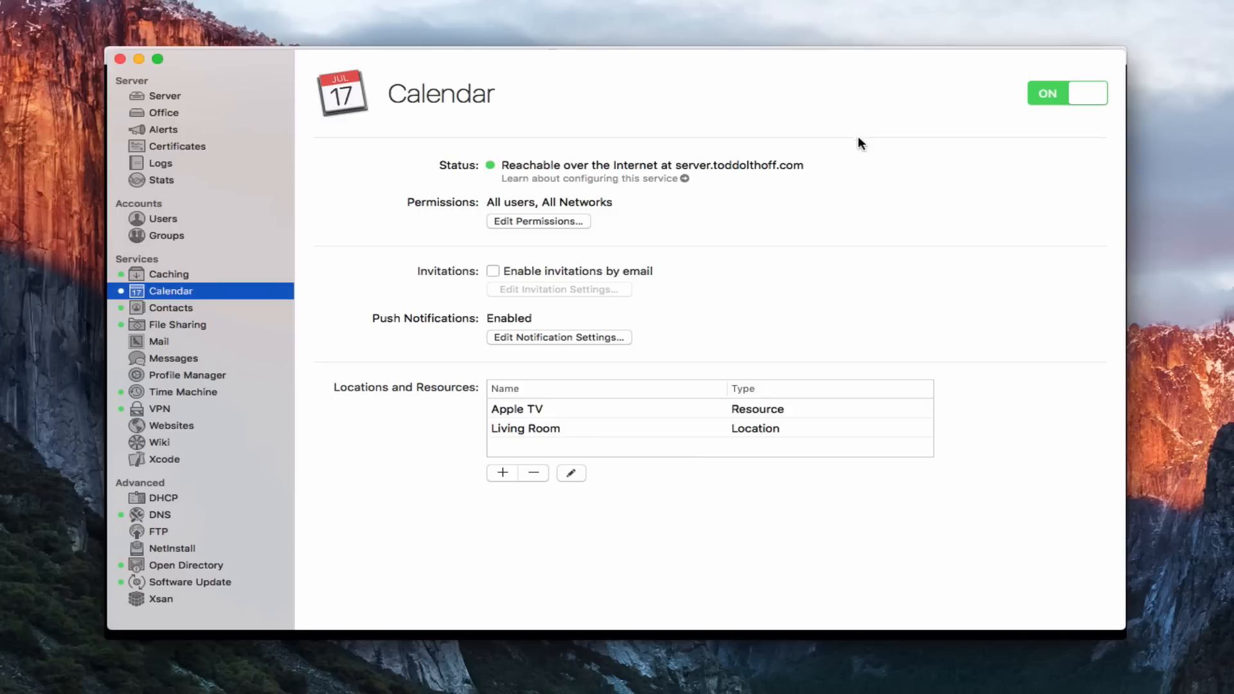
# Start a new user 'Shared Calendar' (sharedcalendar) with home folder None - Services Only
pyautogui.click(163, 219)
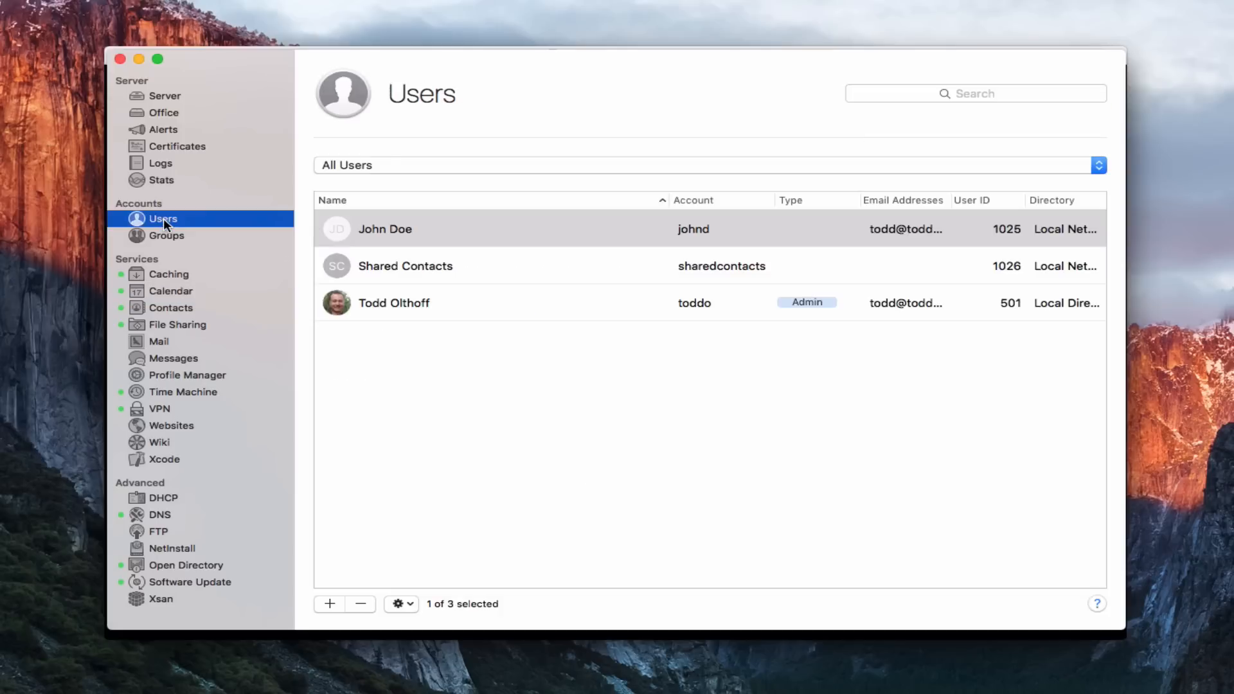
pyautogui.click(329, 605)
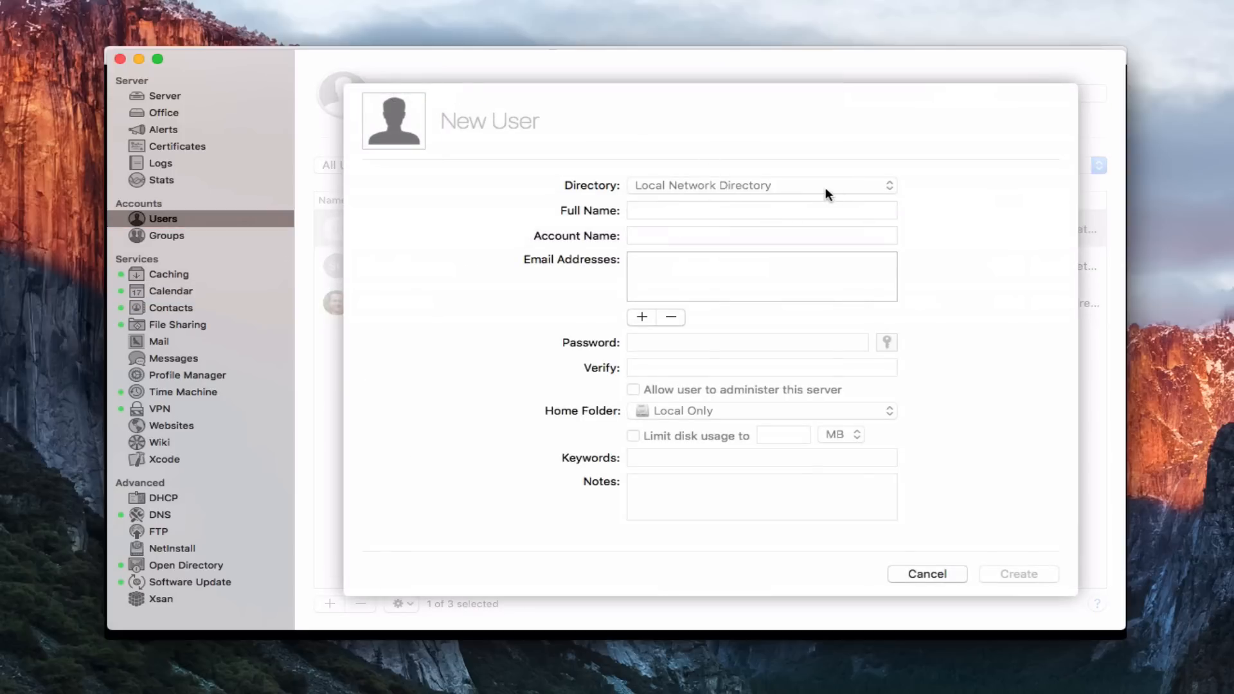
pyautogui.click(707, 207)
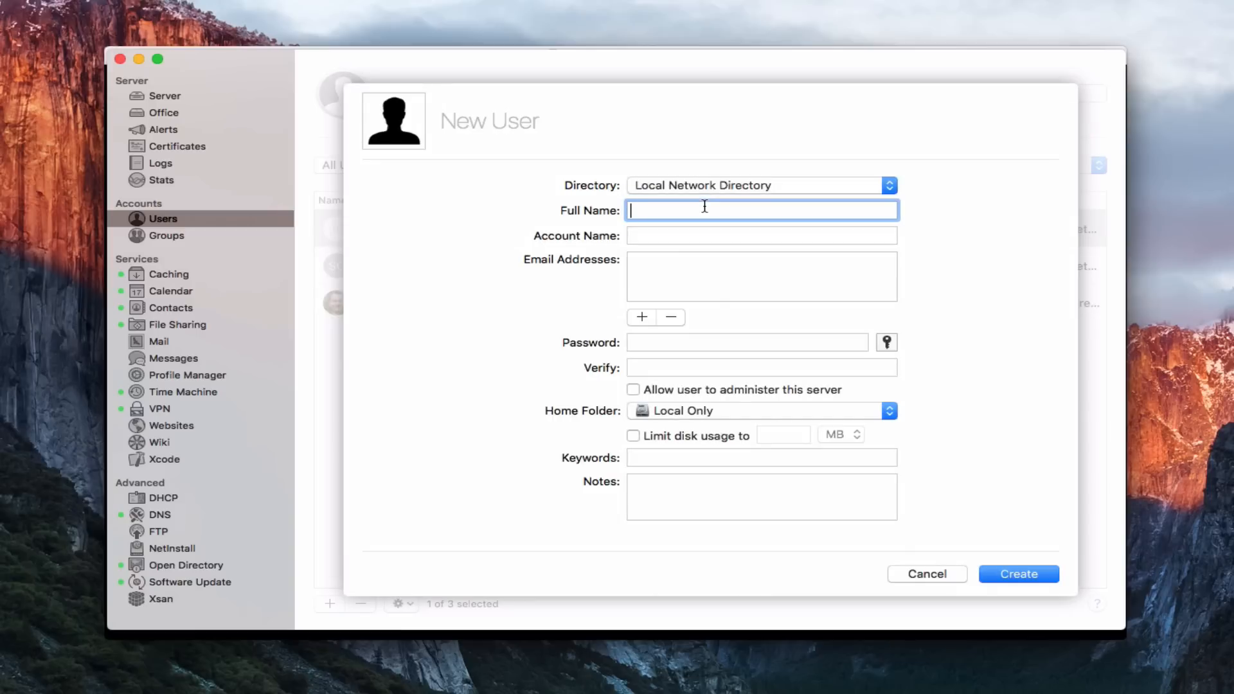
pyautogui.write('Shared Calendar')
pyautogui.press('Tab')
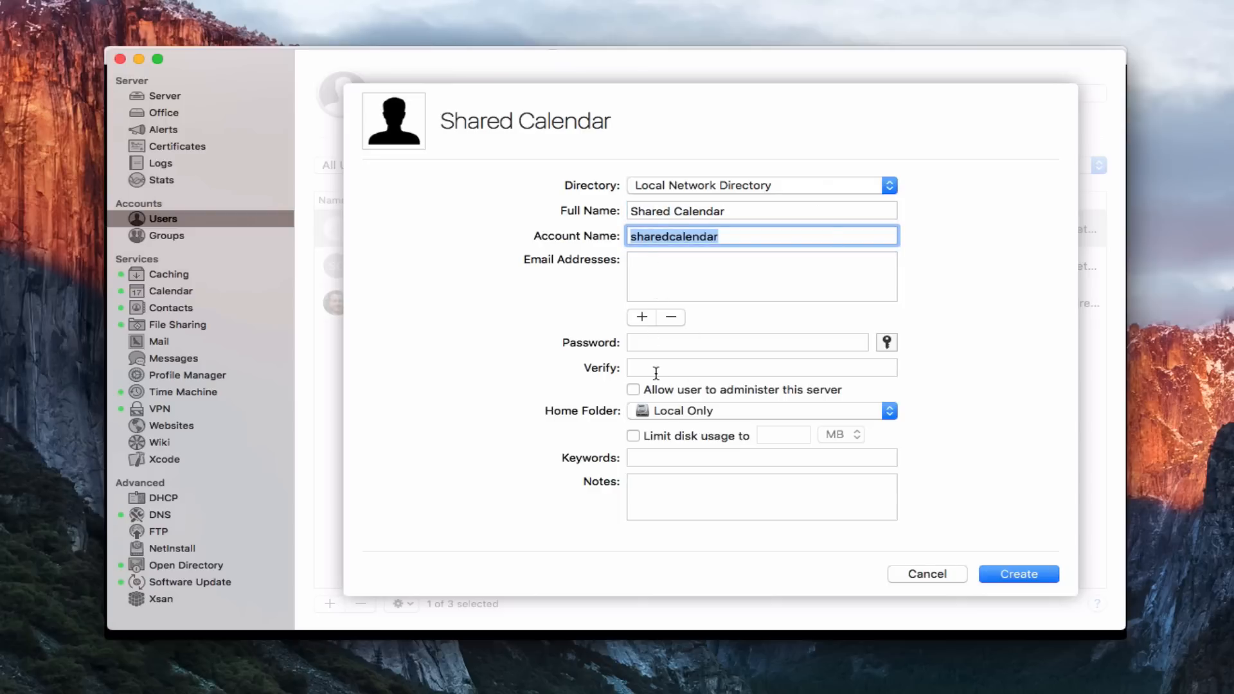
pyautogui.click(891, 411)
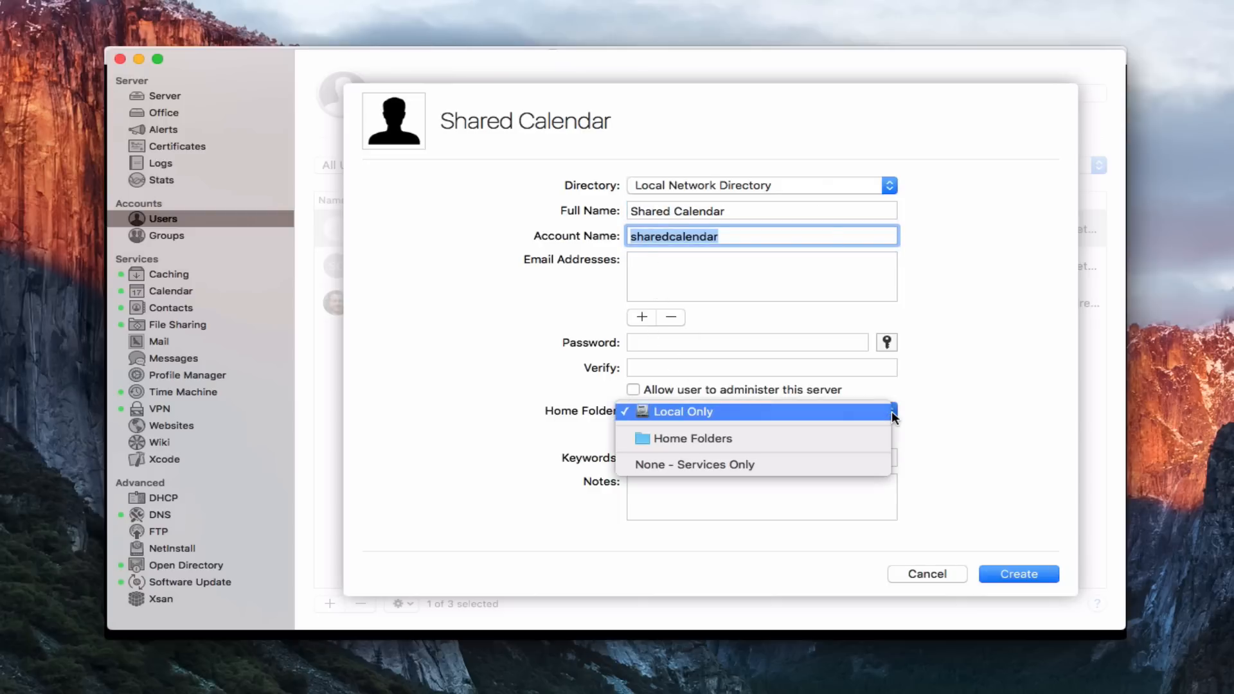
pyautogui.click(850, 462)
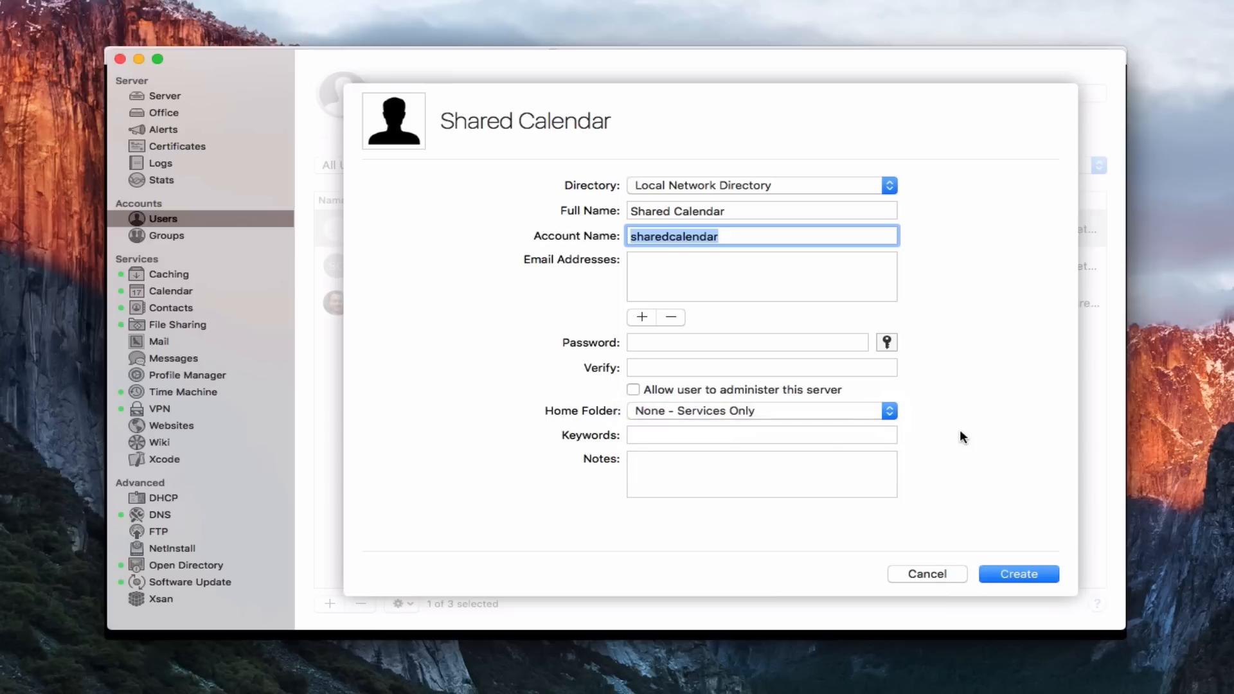